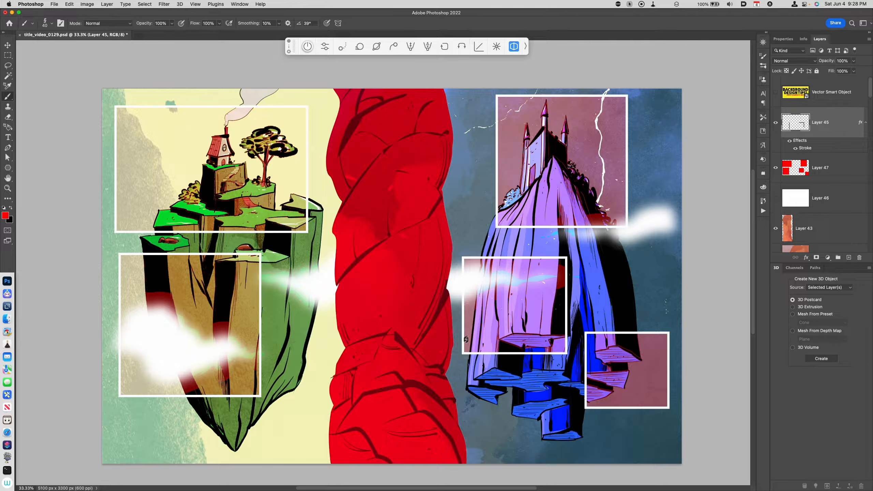
Create a new 5100 x 3300 px document at 600 ppi with a white background and add an empty layer
key("super+n")
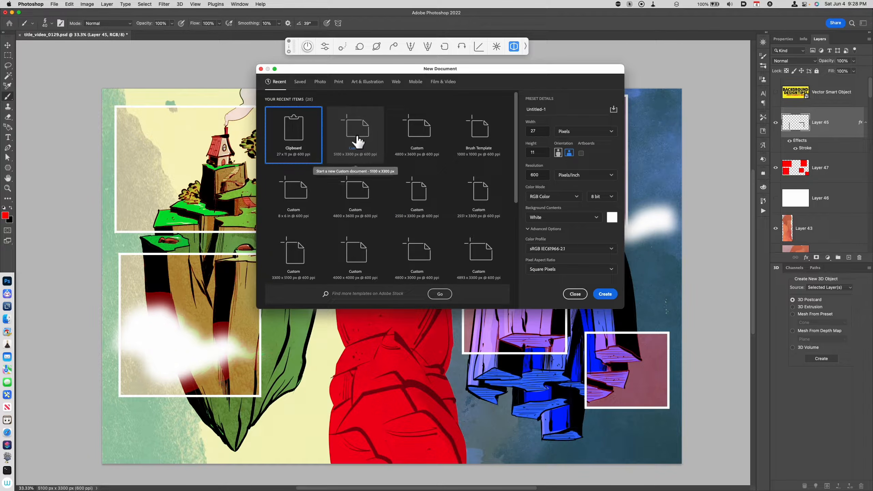
left_click(366, 141)
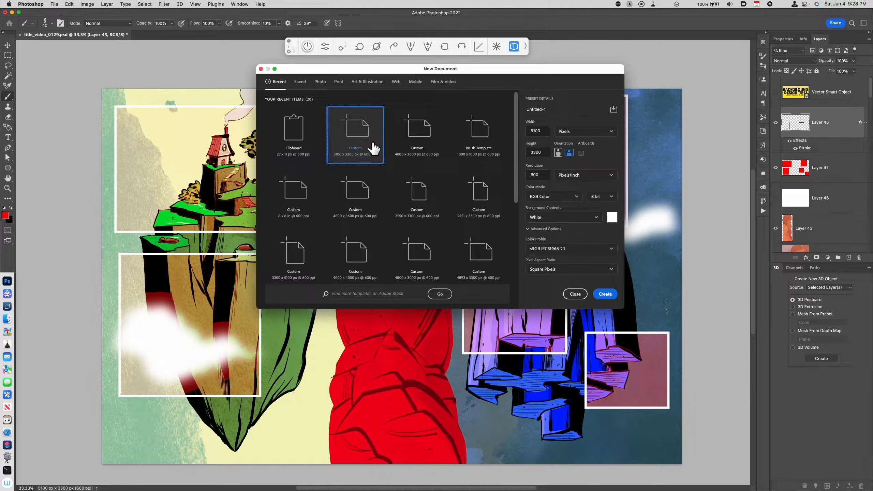
left_click(604, 293)
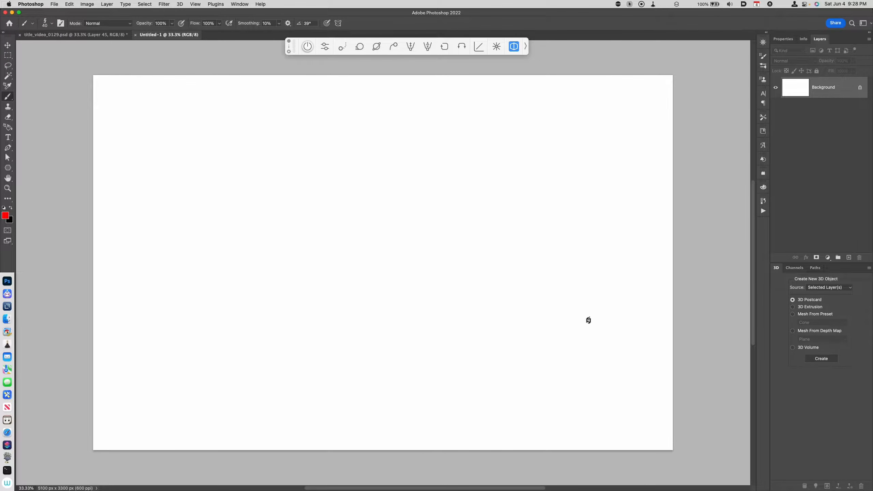
key("alt+shift+super+n")
left_click_drag(535, 400, 588, 388)
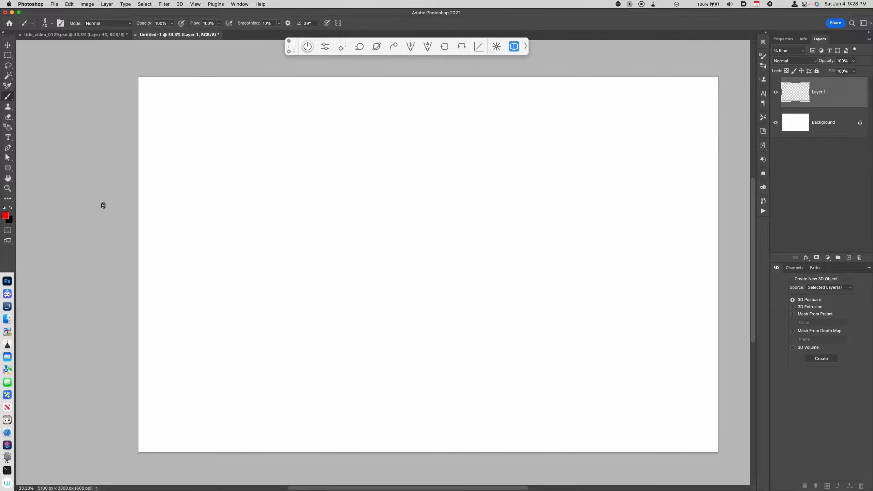
Draw a flat, wide red eight-sided polygon about 2203 x 402 px near the middle of the canvas
left_click(10, 169)
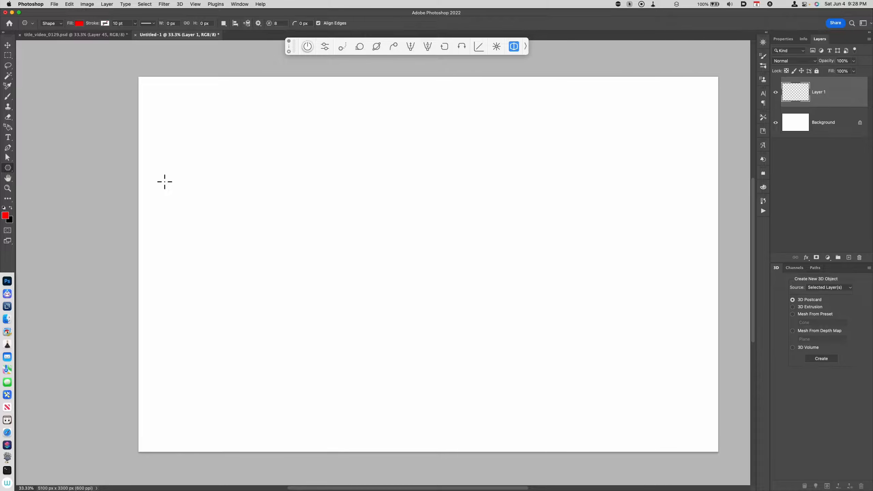
right_click(13, 169)
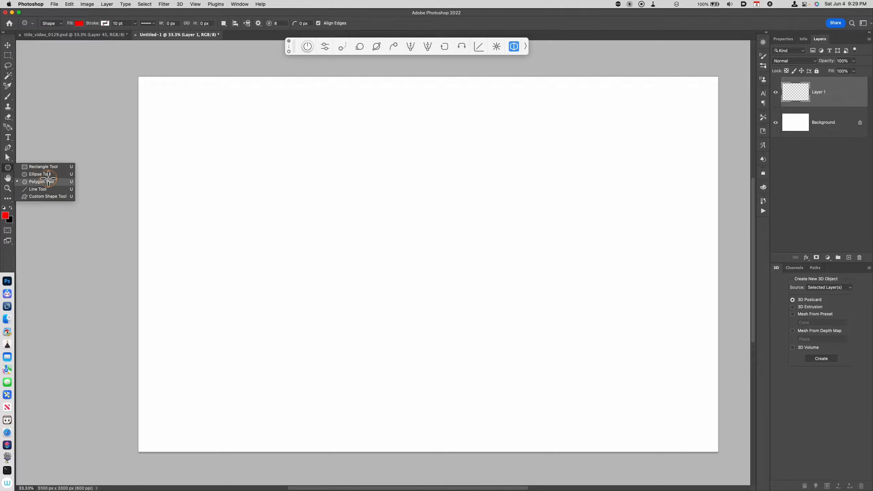
left_click(49, 182)
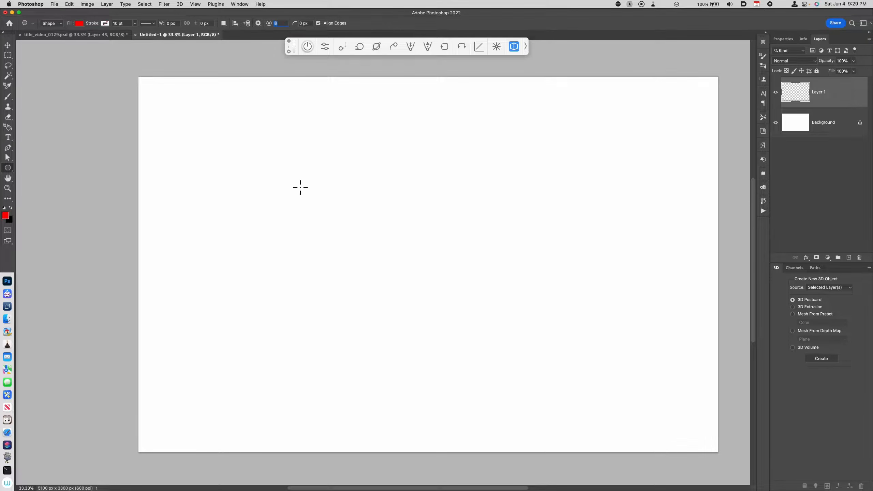
left_click_drag(257, 252, 507, 297)
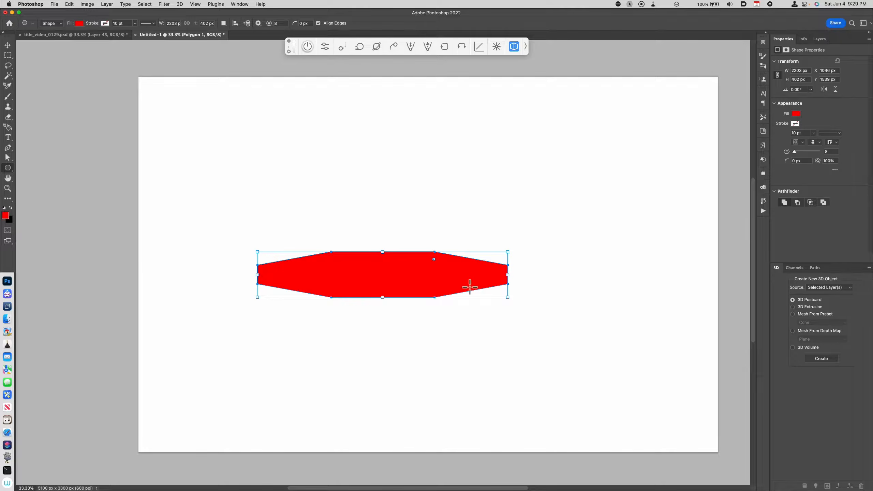
key("v")
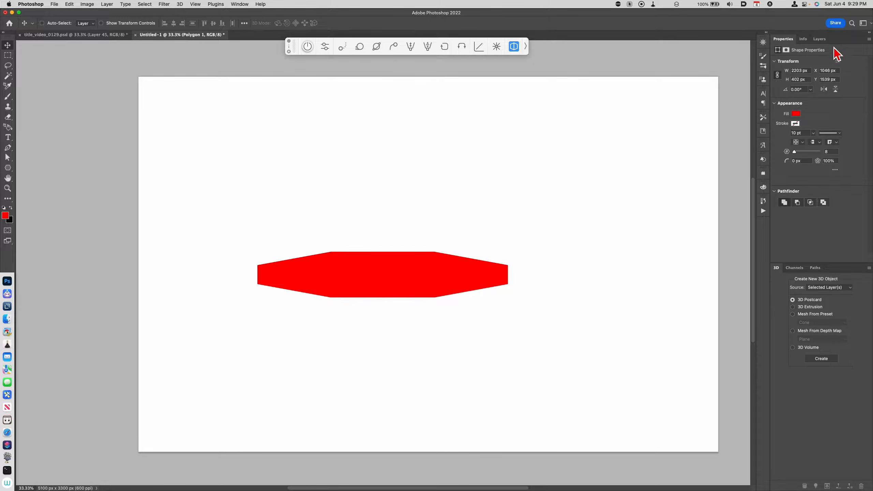
Rasterize the polygon's shape layer
left_click(820, 39)
right_click(799, 94)
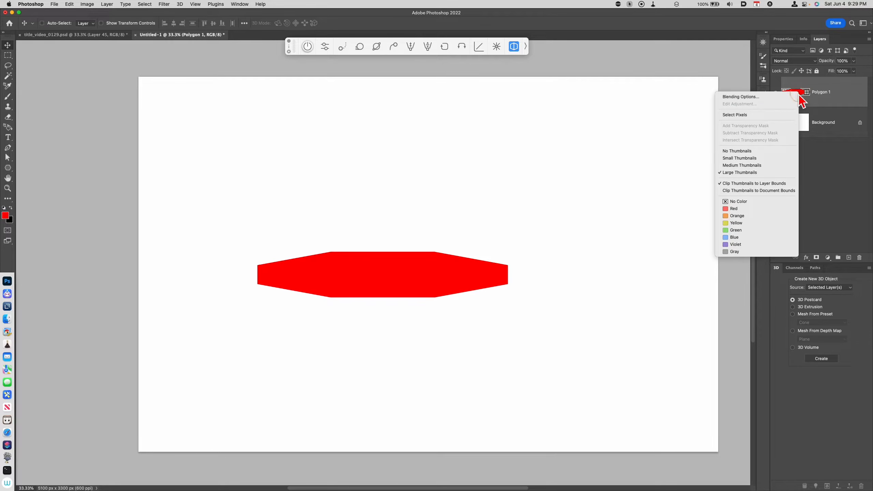
right_click(834, 95)
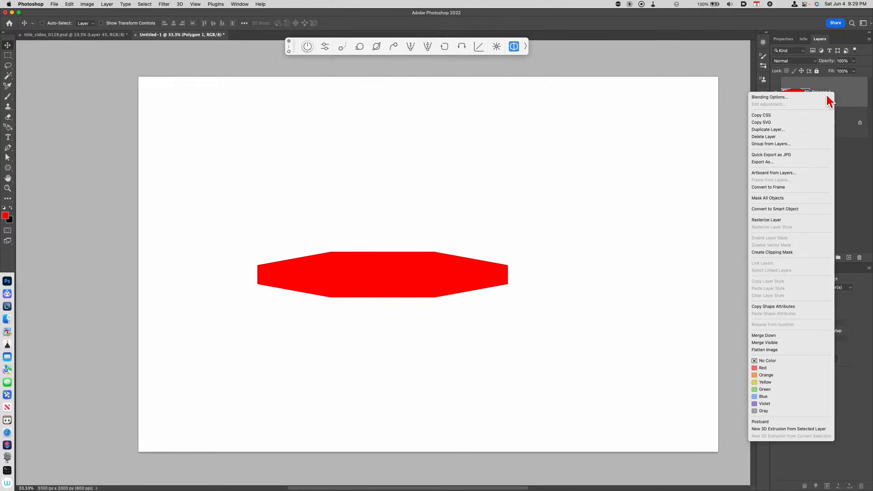
left_click(811, 221)
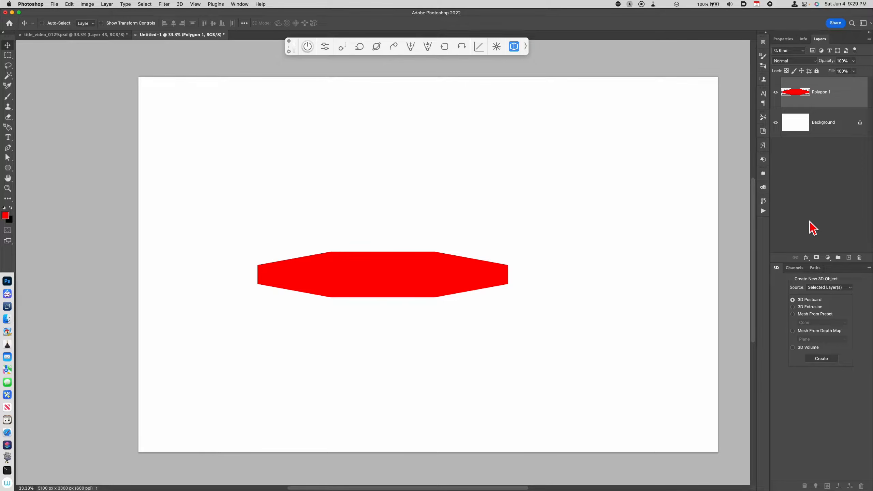
Lasso and cut thin curved cracks out of the red polygon along its upper-left edge
key("super+equal")
left_click_drag(475, 362, 532, 376)
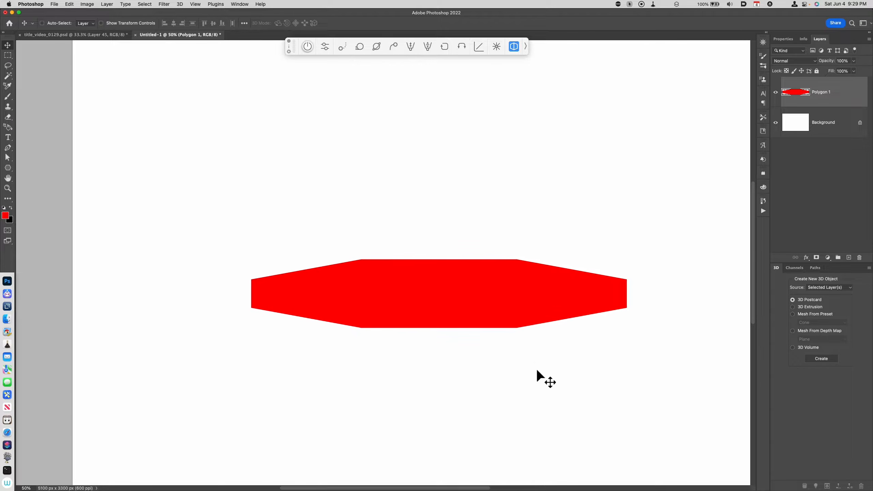
key("l")
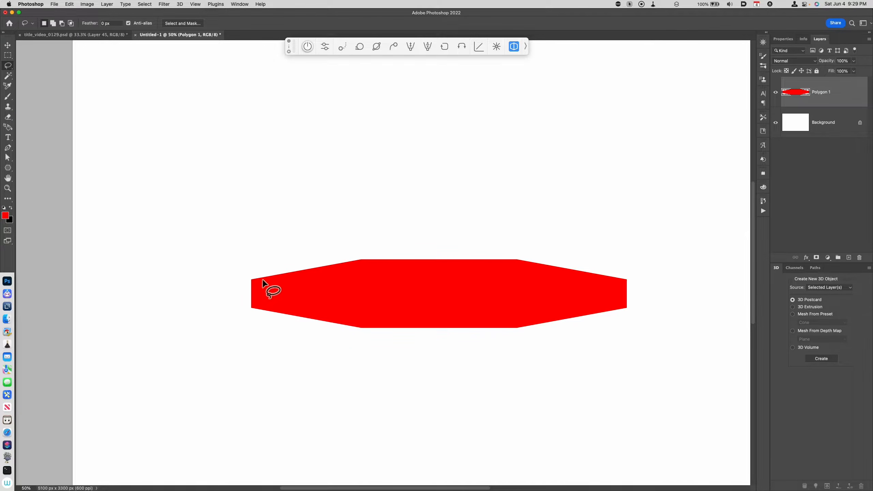
mouse_move(247, 280)
left_mouse_down()
mouse_move(378, 267)
mouse_move(281, 285)
mouse_move(249, 280)
left_mouse_up()
key("super+x")
mouse_move(329, 267)
left_mouse_down()
mouse_move(343, 279)
mouse_move(375, 272)
mouse_move(328, 275)
left_mouse_up()
key("super+x")
key("super+x")
Lasso and cut curved cracks across the upper middle of the red polygon to separate small slabs
left_click_drag(451, 261, 391, 268)
key("super+x")
mouse_move(446, 264)
left_mouse_down()
mouse_move(524, 259)
mouse_move(411, 276)
mouse_move(466, 273)
left_mouse_up()
key("super+x")
key("super+x")
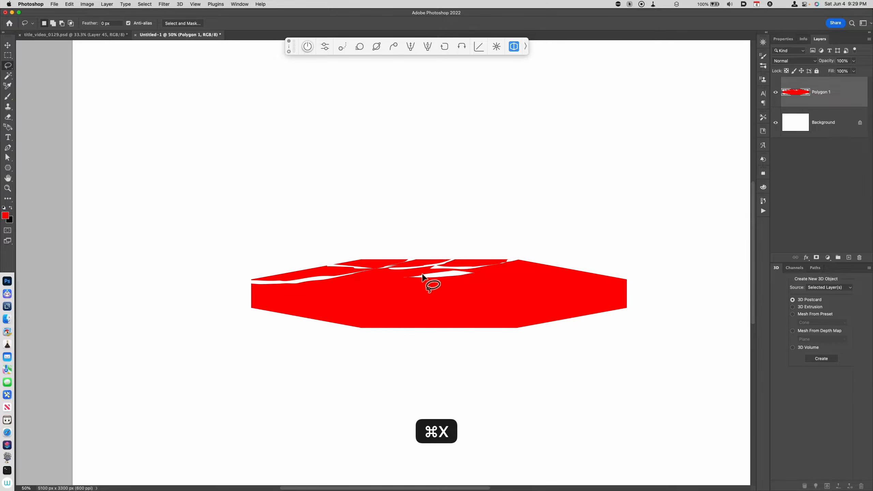
left_click_drag(367, 279, 385, 283)
key("super+x")
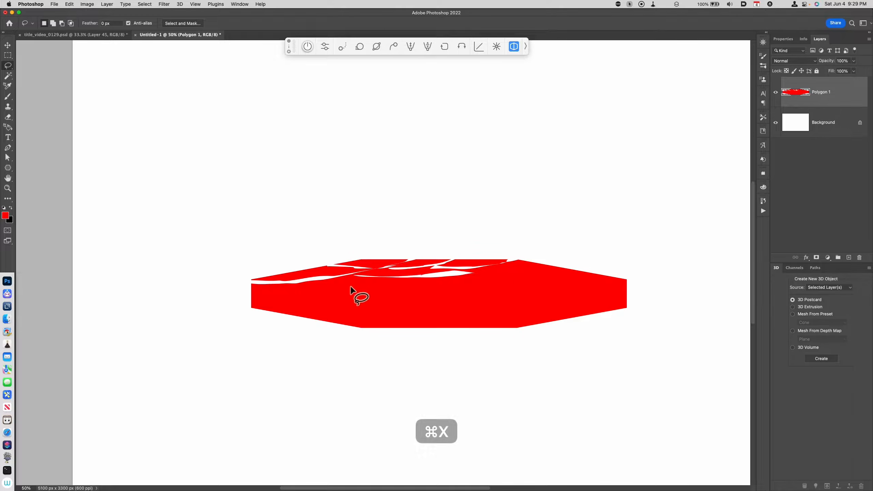
key("super+x")
Cut cracks below the left-hand slabs and one long curved crack from the centre to the polygon's right corner
mouse_move(357, 288)
left_mouse_down()
mouse_move(311, 282)
mouse_move(291, 295)
mouse_move(330, 288)
left_mouse_up()
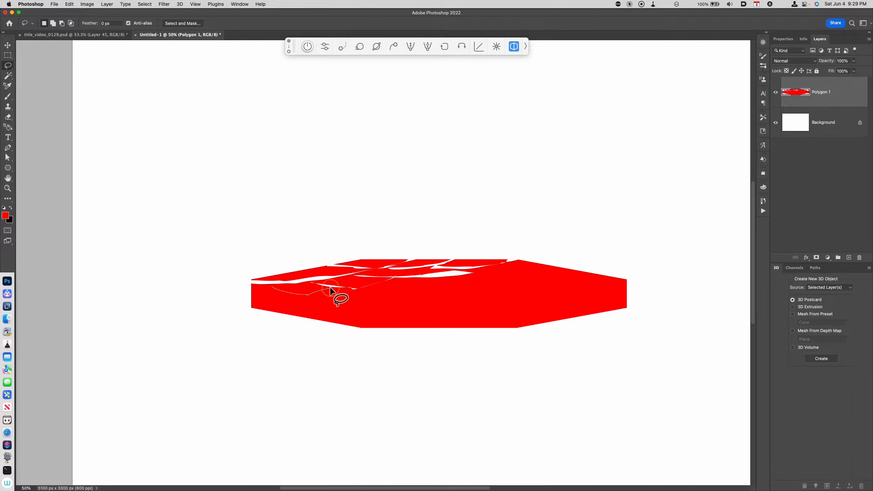
left_click_drag(263, 286, 263, 286)
key("super+x")
mouse_move(615, 283)
left_mouse_down()
mouse_move(478, 291)
mouse_move(427, 291)
left_mouse_up()
key("super+x")
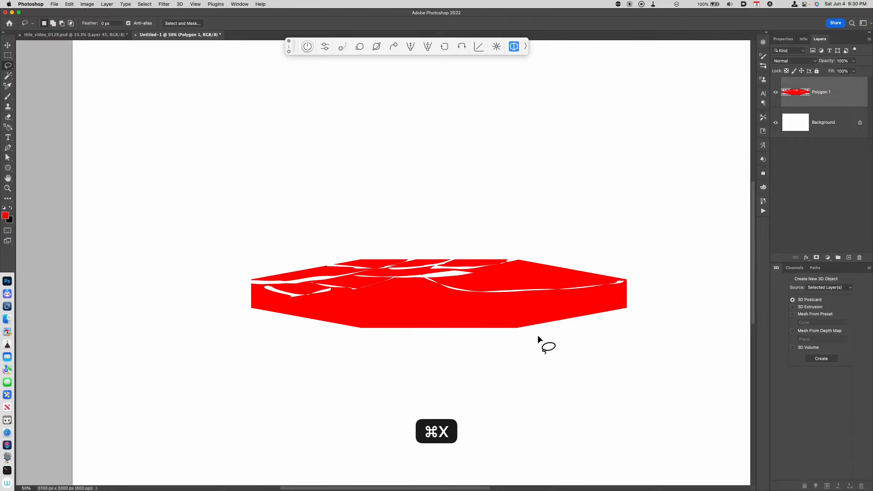
Cut two wider curved gaps along the polygon's lower middle and lower right, and clear the selection
mouse_move(355, 289)
left_mouse_down()
mouse_move(360, 309)
mouse_move(467, 313)
mouse_move(508, 292)
mouse_move(455, 309)
mouse_move(357, 298)
left_mouse_up()
key("super+x")
mouse_move(487, 304)
left_mouse_down()
mouse_move(501, 312)
mouse_move(625, 306)
left_mouse_up()
key("super+x")
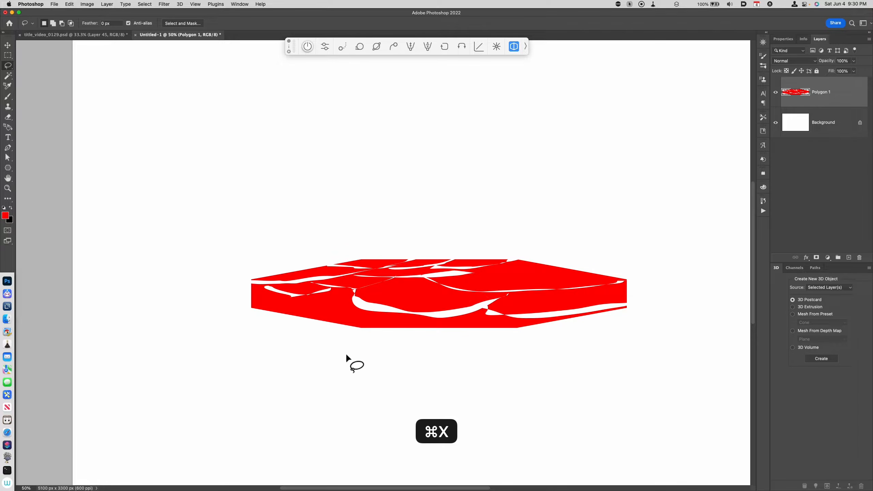
key("super+d")
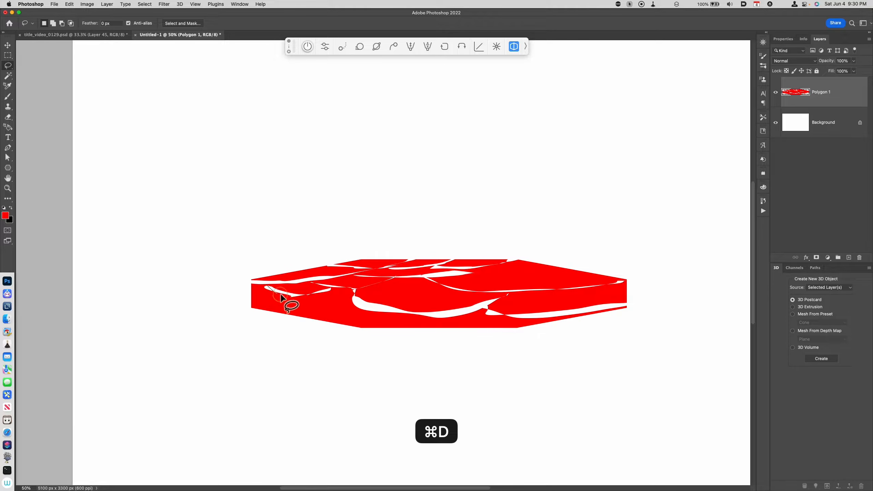
Lasso and cut away the polygon's lower border, right end and straight upper edges to give it an irregular rocky outline
mouse_move(301, 310)
left_mouse_down()
mouse_move(342, 306)
mouse_move(298, 303)
mouse_move(345, 291)
mouse_move(354, 302)
mouse_move(438, 320)
mouse_move(615, 312)
mouse_move(236, 326)
mouse_move(289, 297)
left_mouse_up()
key("super+x")
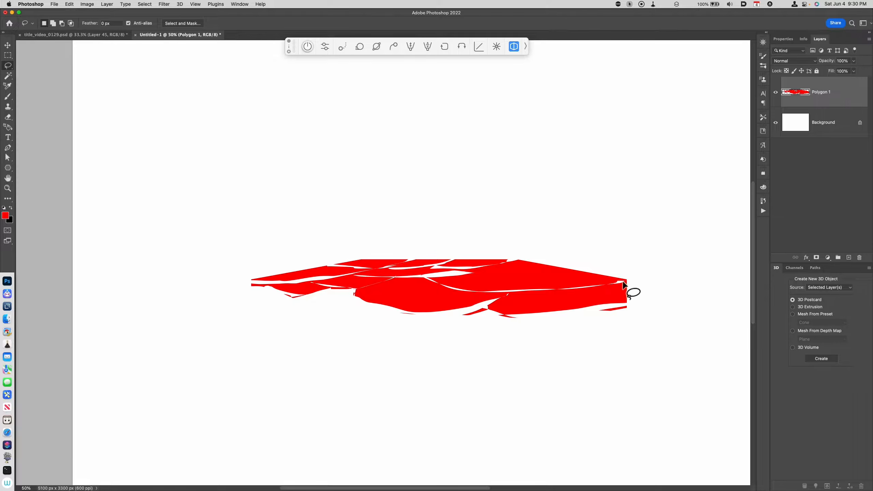
mouse_move(519, 264)
left_mouse_down()
mouse_move(626, 279)
mouse_move(623, 294)
mouse_move(588, 308)
mouse_move(601, 318)
mouse_move(672, 286)
left_mouse_up()
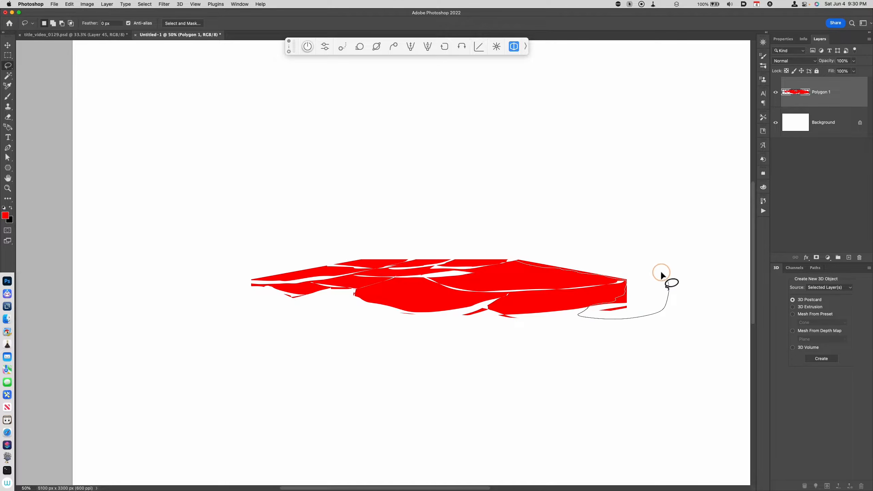
key("super+x")
mouse_move(454, 259)
left_mouse_down()
mouse_move(481, 260)
mouse_move(468, 252)
left_mouse_up()
key("super+x")
mouse_move(356, 261)
left_mouse_down()
mouse_move(430, 261)
mouse_move(399, 247)
left_mouse_up()
key("super+x")
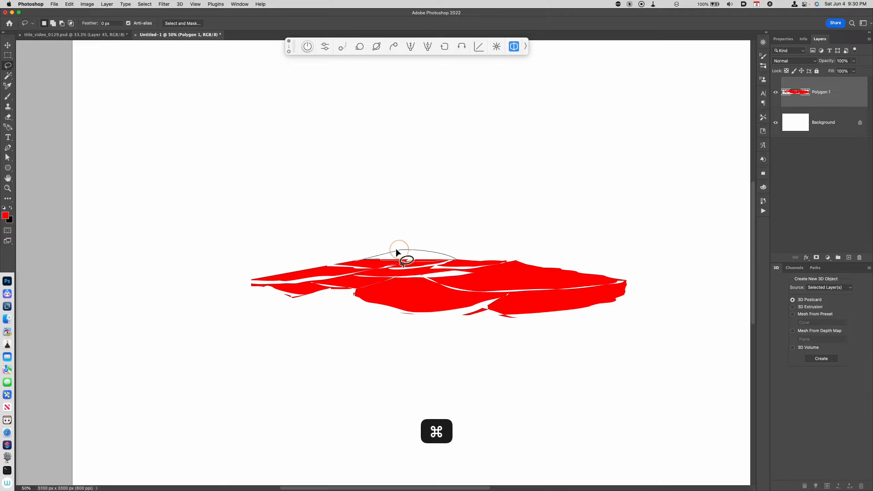
mouse_move(322, 264)
left_mouse_down()
mouse_move(249, 278)
mouse_move(320, 253)
left_mouse_up()
key("super+x")
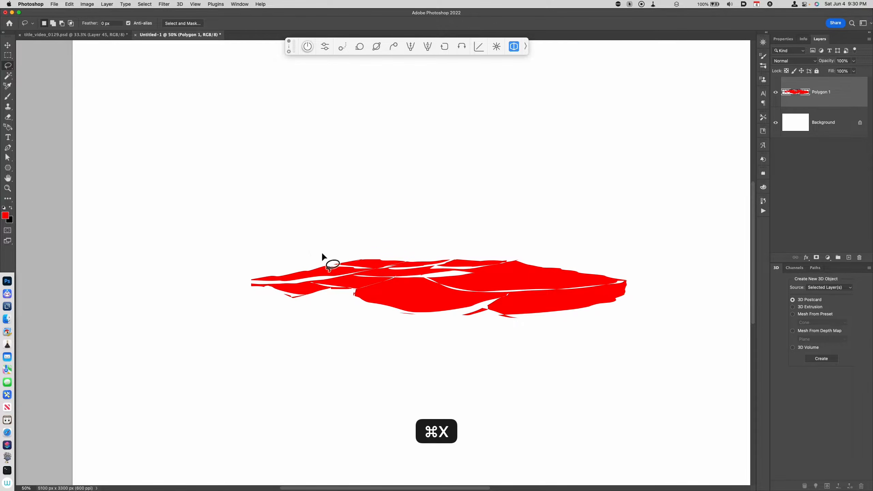
Set the polygon layer's opacity to 30%
left_click_drag(446, 313, 445, 380)
key("v")
key("3")
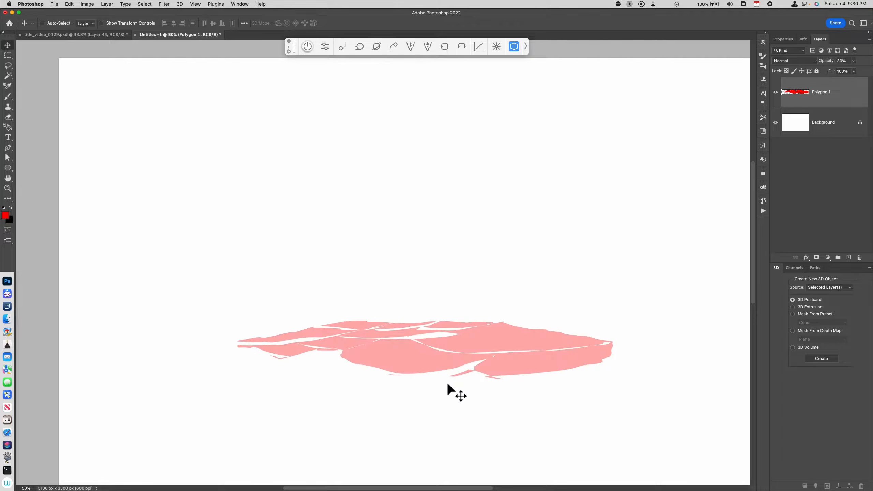
On a new layer, outline the large right-hand slab with thin red brush lines
key("alt+shift+super+n")
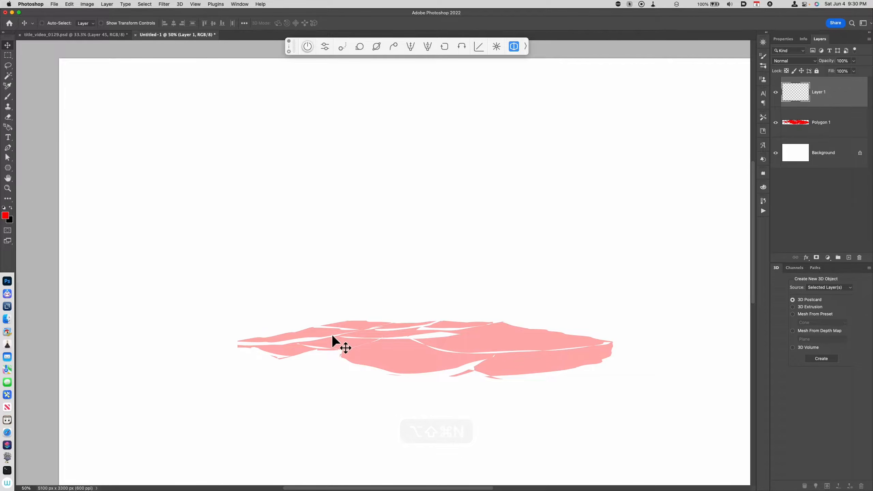
key("b")
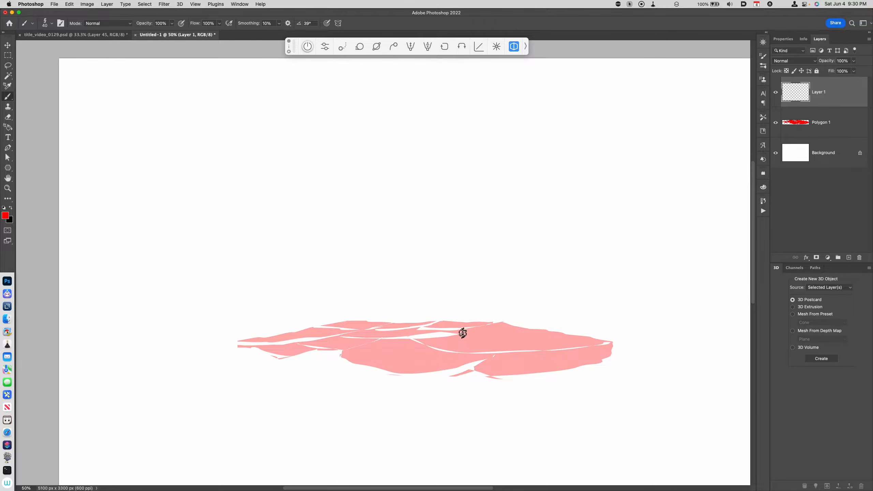
mouse_move(452, 335)
left_mouse_down()
mouse_move(496, 324)
mouse_move(606, 343)
left_mouse_up()
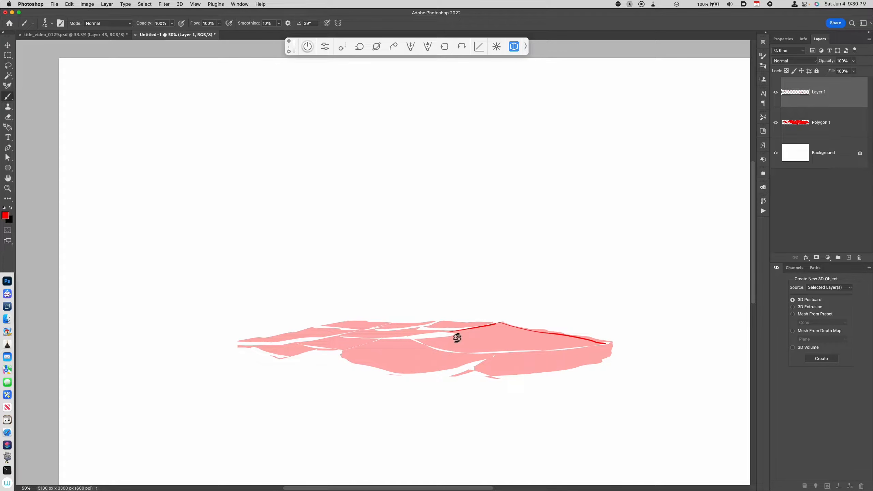
mouse_move(464, 337)
left_mouse_down()
mouse_move(424, 342)
mouse_move(511, 357)
mouse_move(496, 355)
mouse_move(605, 346)
left_mouse_up()
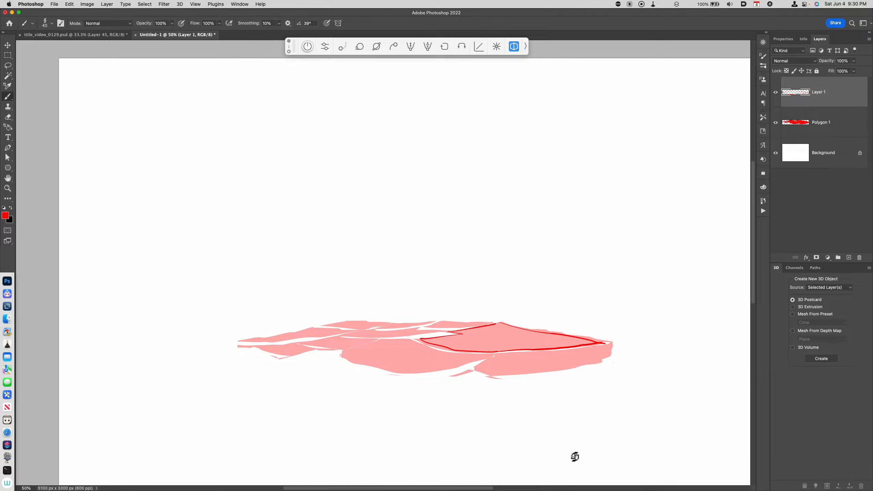
Outline the lower-right slab and the middle and right slabs of the back row in red, each on its own new layer
key("alt+shift+super+n")
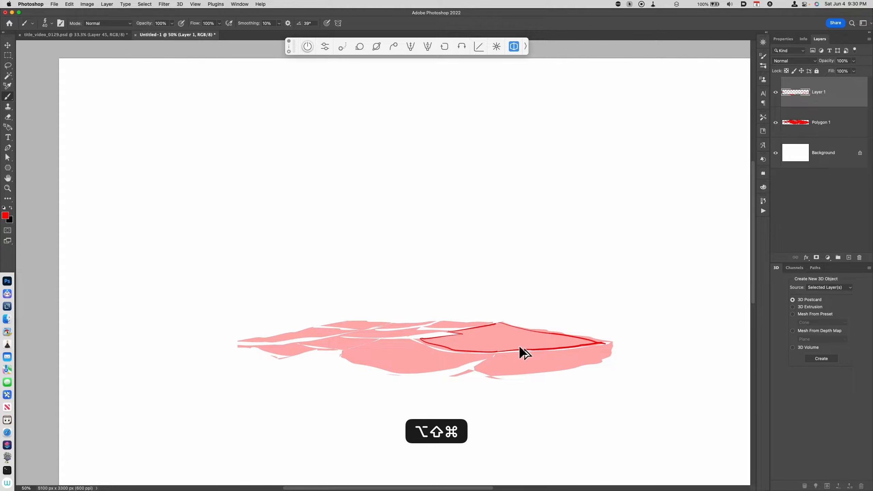
mouse_move(551, 355)
left_mouse_down()
mouse_move(611, 345)
mouse_move(600, 357)
mouse_move(520, 373)
mouse_move(471, 369)
mouse_move(495, 357)
left_mouse_up()
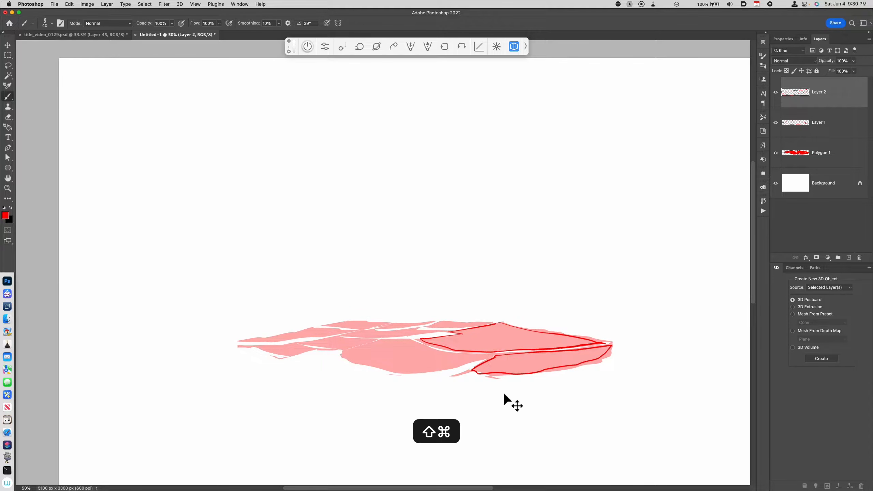
key("alt+shift+super+n")
mouse_move(425, 330)
left_mouse_down()
mouse_move(491, 324)
mouse_move(437, 322)
left_mouse_up()
key("alt+shift+super+n")
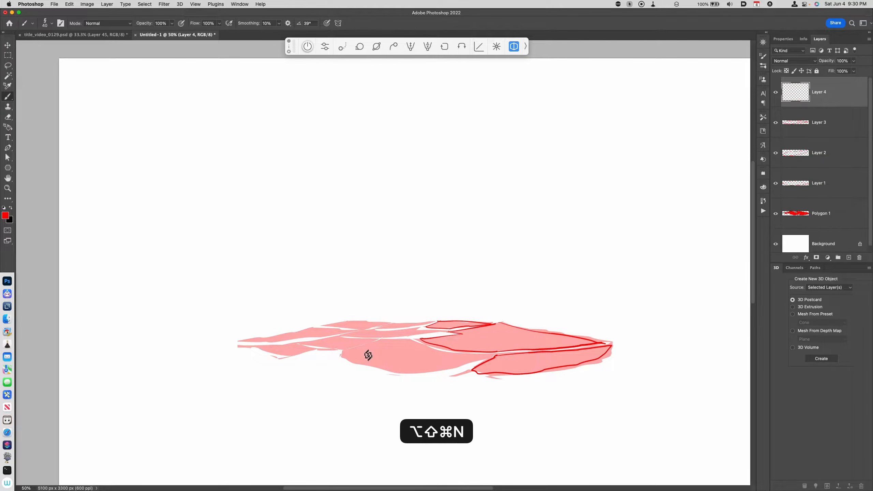
mouse_move(378, 328)
left_mouse_down()
mouse_move(420, 326)
mouse_move(378, 327)
left_mouse_up()
Outline the central slab, the left back-row slab and the far-left slab in red, each on its own new layer
key("alt+shift+super+n")
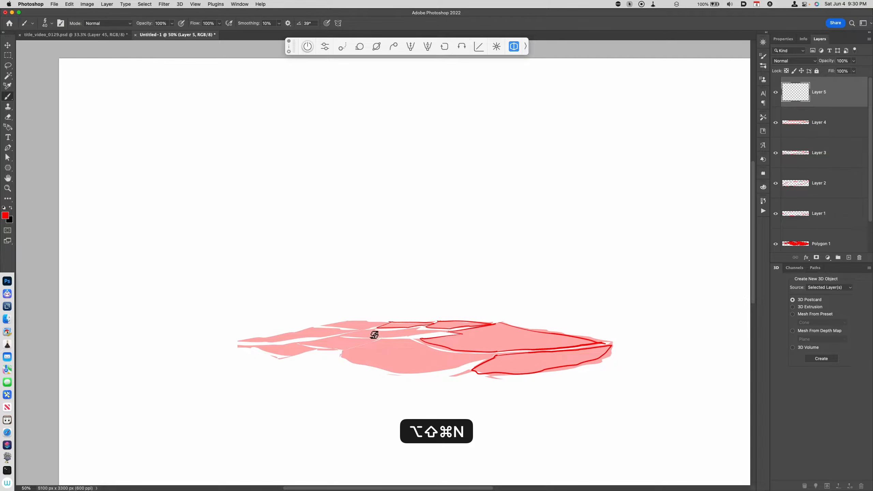
mouse_move(441, 336)
left_mouse_down()
mouse_move(346, 338)
mouse_move(376, 333)
mouse_move(322, 327)
mouse_move(383, 324)
mouse_move(333, 330)
left_mouse_up()
key("alt+shift+super+n")
key("alt+shift+super+n")
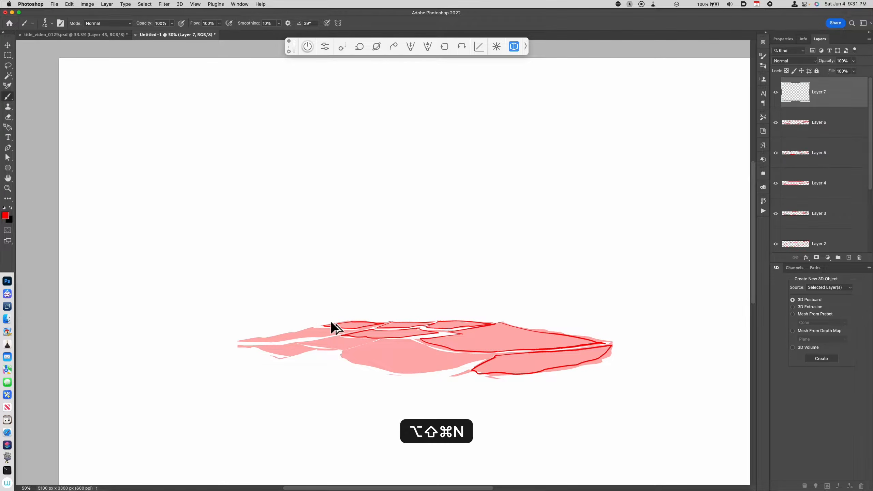
mouse_move(238, 342)
left_mouse_down()
mouse_move(342, 330)
mouse_move(269, 340)
left_mouse_up()
Outline the lower-left slab, the small slab beside it and the large front slab in red, each on its own new layer
key("alt+shift+super+n")
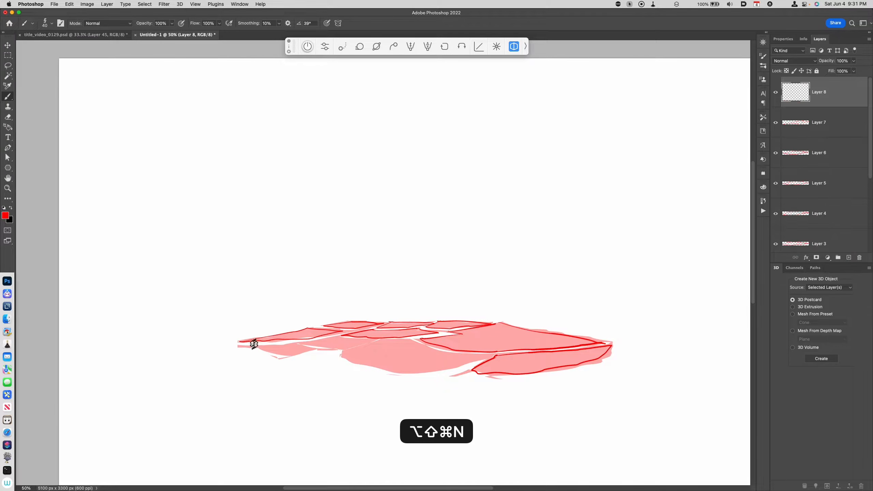
mouse_move(258, 348)
left_mouse_down()
mouse_move(317, 352)
mouse_move(259, 355)
left_mouse_up()
key("alt+shift+super+n")
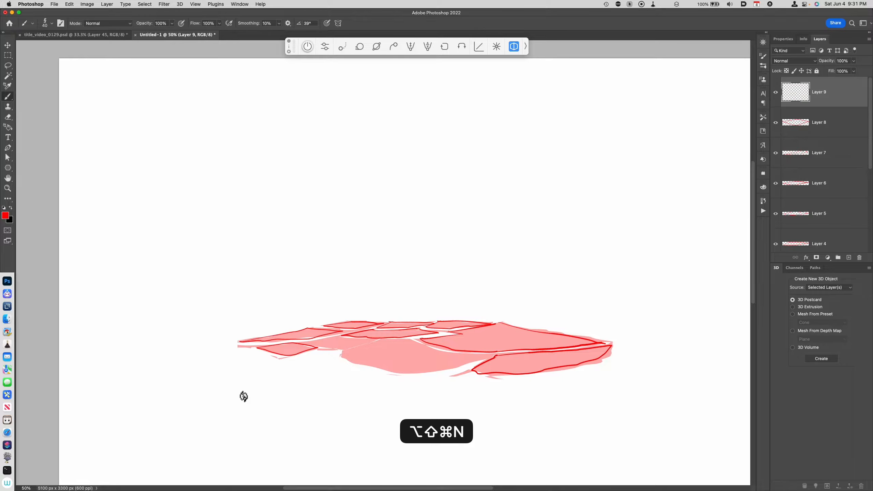
mouse_move(344, 353)
left_mouse_down()
mouse_move(311, 345)
mouse_move(393, 342)
left_mouse_up()
key("alt+shift+super+n")
mouse_move(490, 359)
left_mouse_down()
mouse_move(443, 370)
mouse_move(381, 371)
mouse_move(336, 357)
left_mouse_up()
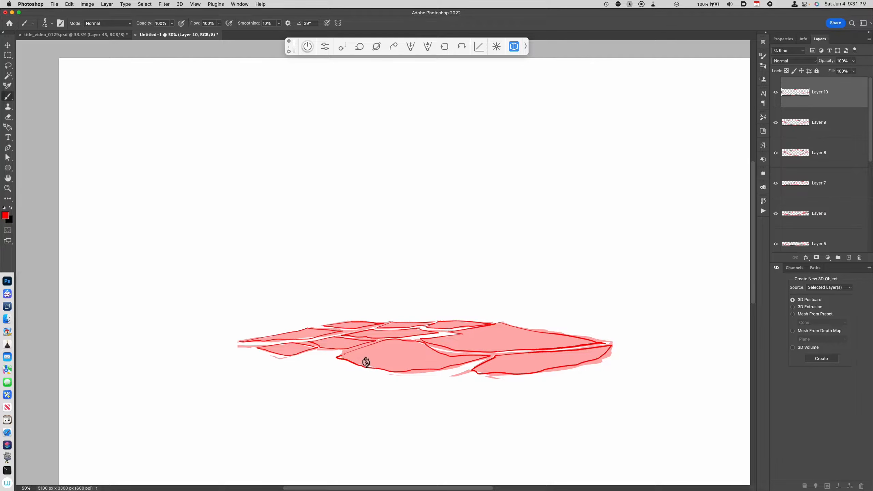
Move the large front slab outline well below the polygon and raise the two small lower-left slab outlines above it
mouse_move(600, 400)
left_mouse_down()
mouse_move(571, 409)
mouse_move(571, 399)
left_mouse_up()
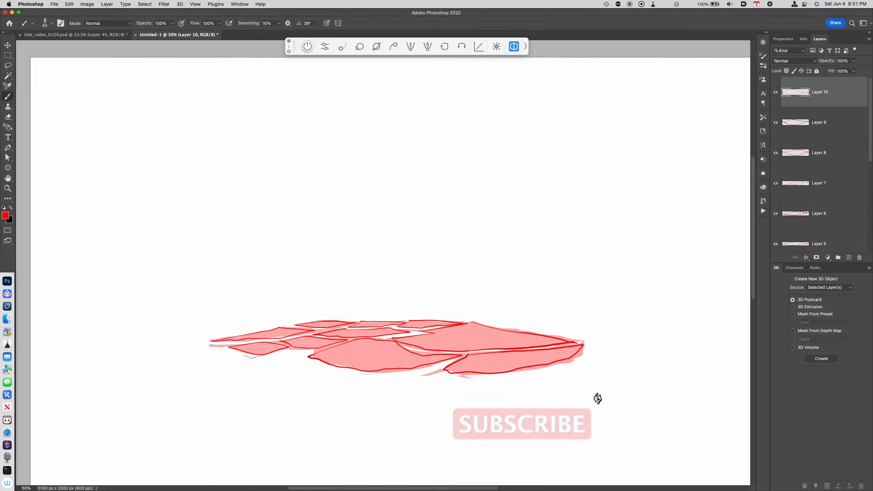
key("v")
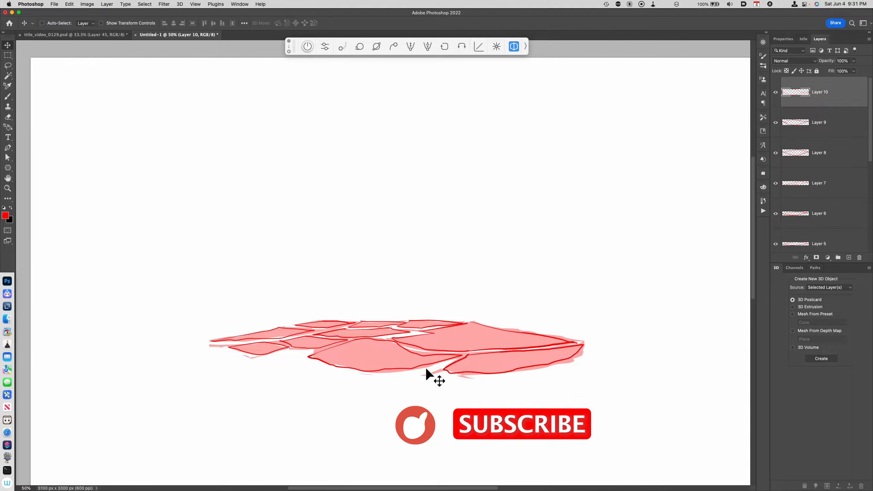
left_click_drag(422, 372, 421, 450)
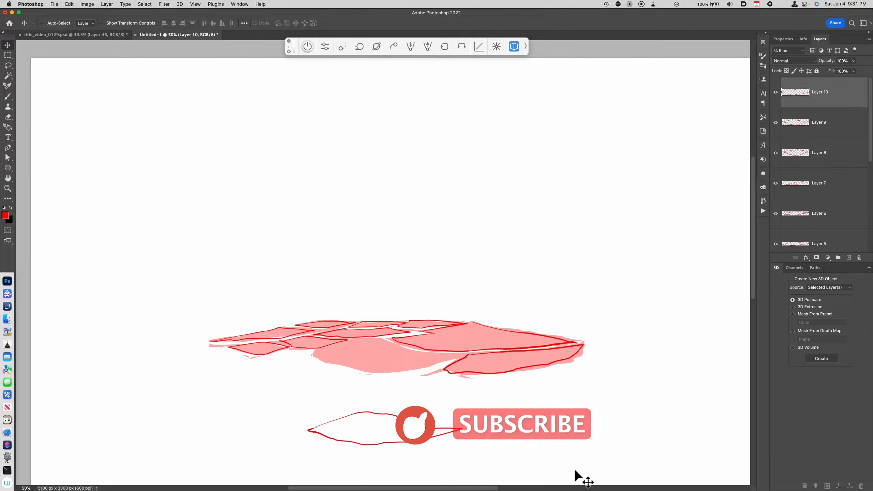
left_click(831, 134)
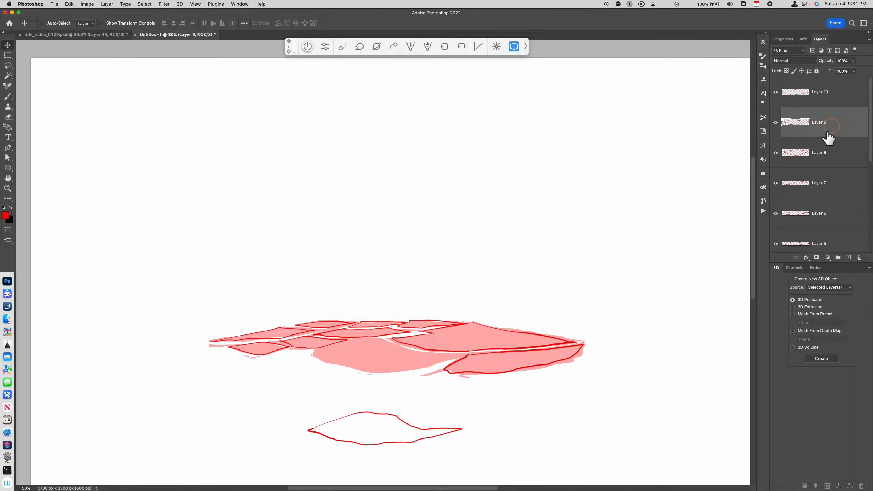
left_click_drag(562, 356, 562, 312)
left_click(825, 152)
left_click_drag(421, 374, 422, 343)
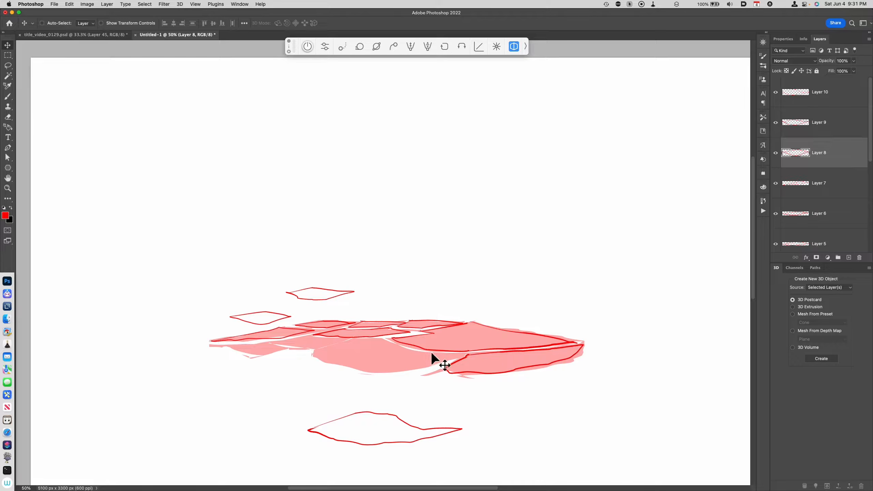
Raise the left back-row slab outline slightly and lower the long far-left slab outline
left_click(821, 191)
mouse_move(450, 389)
left_mouse_down()
mouse_move(451, 412)
mouse_move(456, 385)
left_mouse_up()
left_click(832, 216)
left_click_drag(482, 331, 482, 326)
left_click(825, 186)
mouse_move(465, 363)
left_mouse_down()
mouse_move(453, 390)
mouse_move(461, 399)
left_mouse_up()
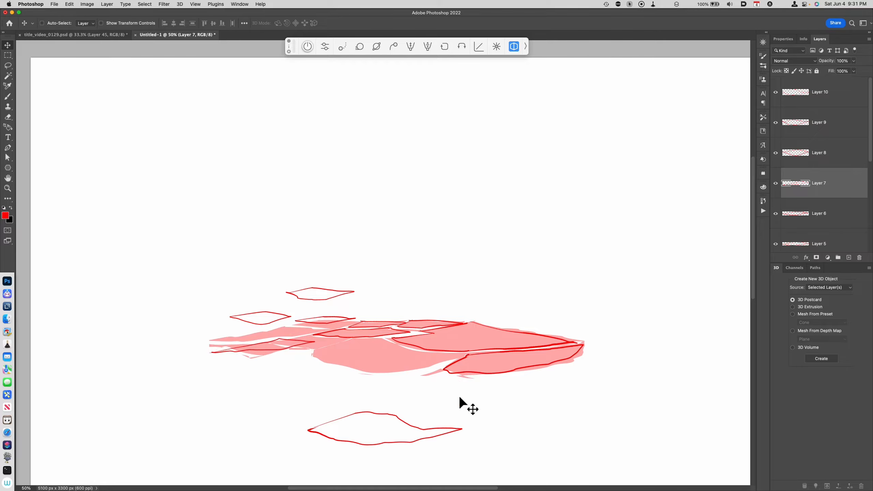
Lower the central slab outline on Layer 5 and raise the middle and right back-row outlines on Layers 4 and 3
left_click(832, 243)
mouse_move(457, 339)
left_mouse_down()
mouse_move(461, 301)
mouse_move(453, 353)
left_mouse_up()
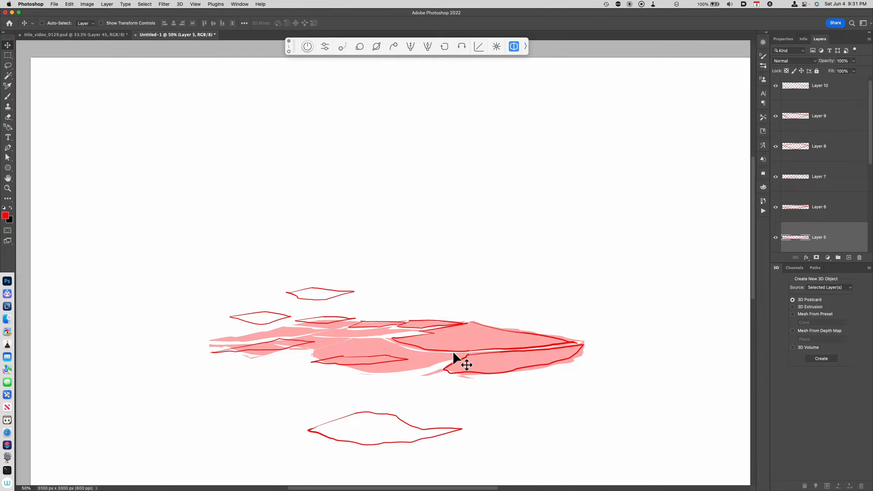
scroll(825, 172, "down", 2)
left_click(839, 211)
left_click_drag(536, 354, 542, 338)
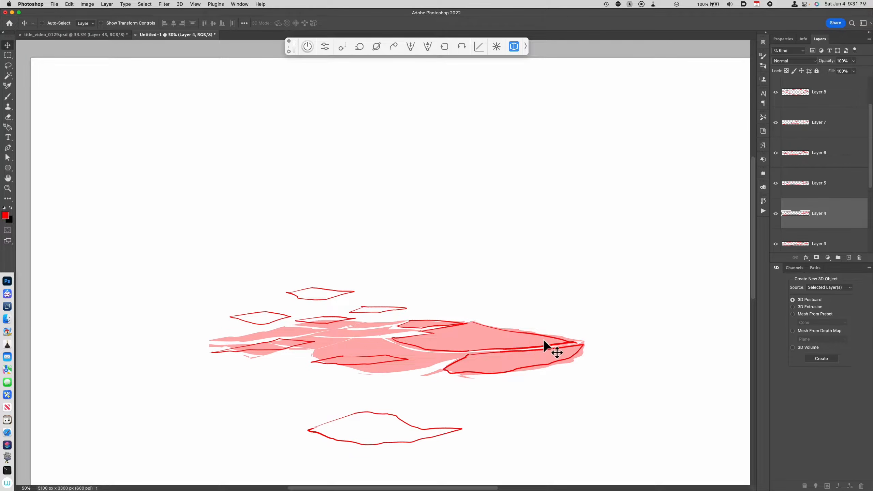
left_click(818, 245)
left_click_drag(476, 339, 478, 335)
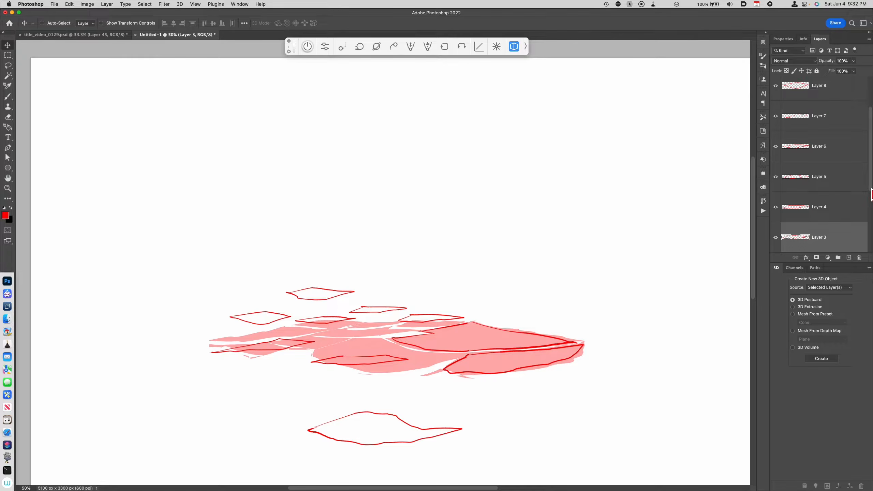
Shift the lower-right slab outline left and slightly down, and the large right-hand slab outline right and slightly up
scroll(842, 218, "down", 3)
left_click(844, 216)
left_click_drag(501, 371, 471, 377)
left_click(841, 246)
left_click_drag(556, 351, 592, 344)
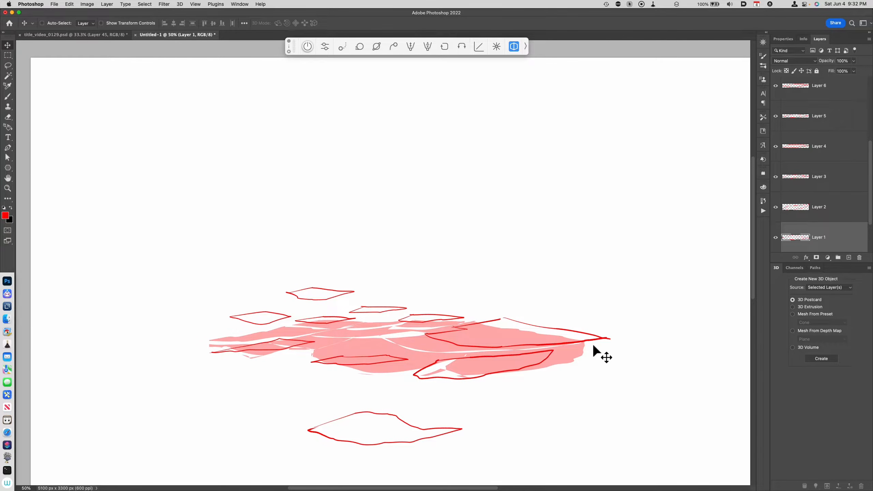
Hide the Polygon 1 layer and move the large front slab outline on Layer 10 further down
scroll(822, 207, "down", 3)
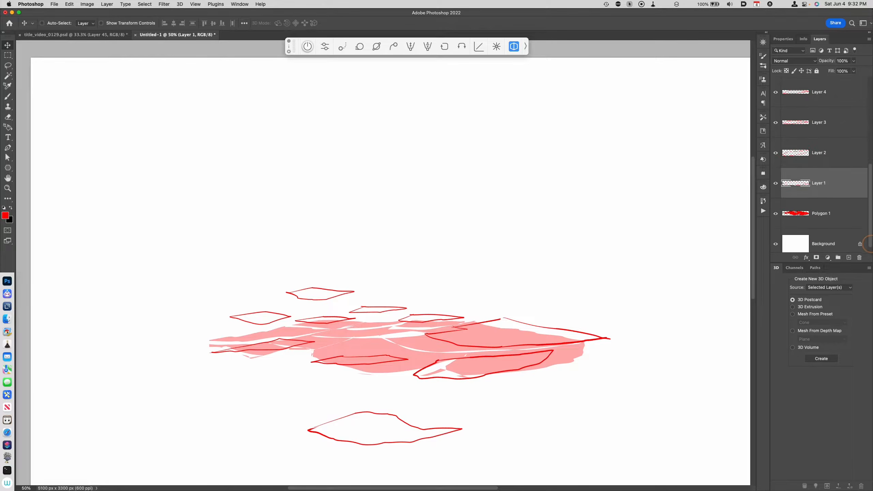
left_click(775, 213)
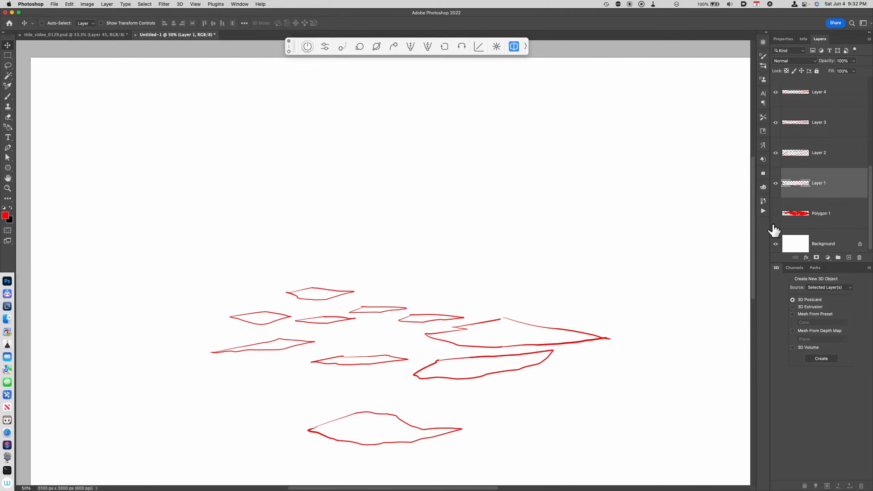
scroll(852, 155, "up", 5)
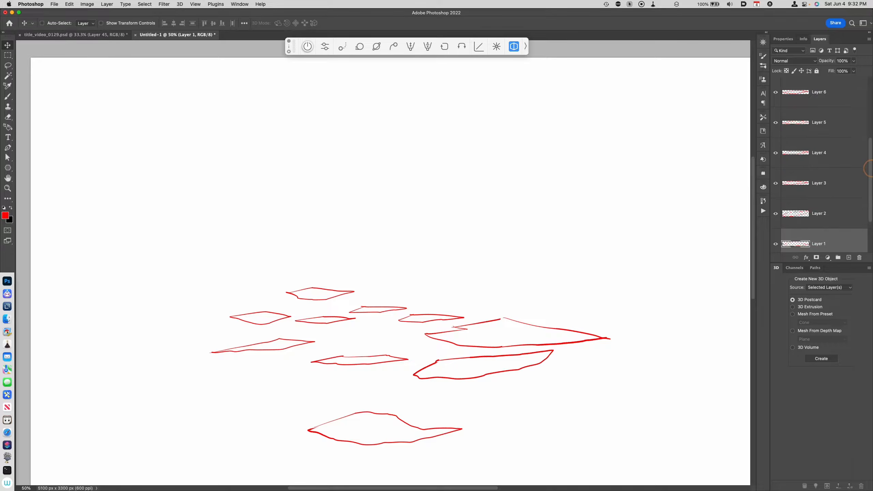
left_click(856, 105)
left_click_drag(488, 320, 489, 338)
Merge the slab outline layers, Layer 1 to Layer 10, into one and move the merged outlines up the page
left_click_drag(558, 371, 566, 325)
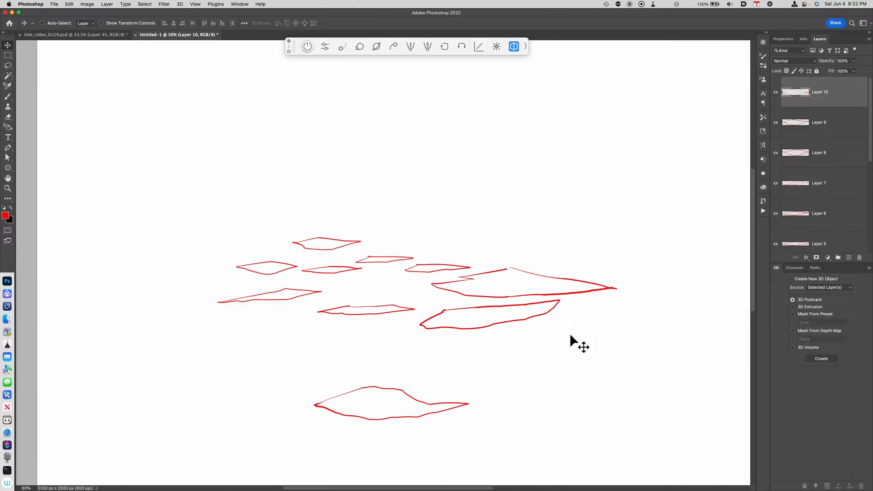
left_click_drag(871, 119, 870, 207)
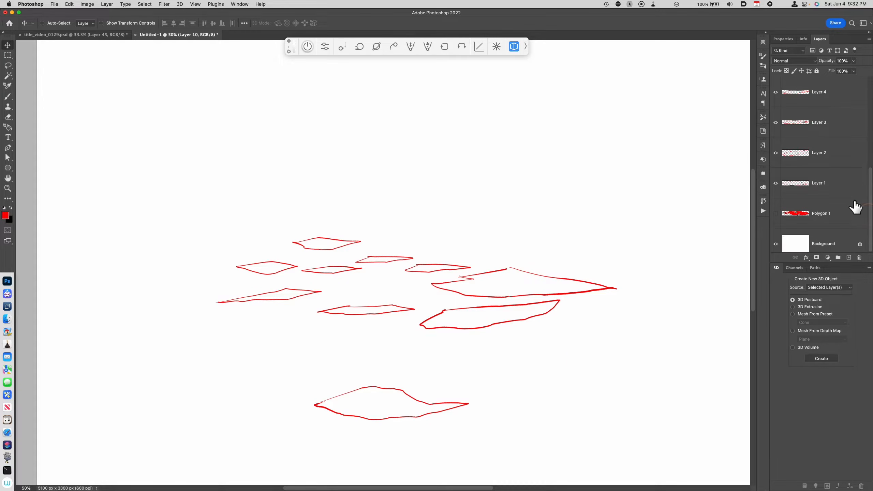
left_click(846, 191, "shift")
key("super+e")
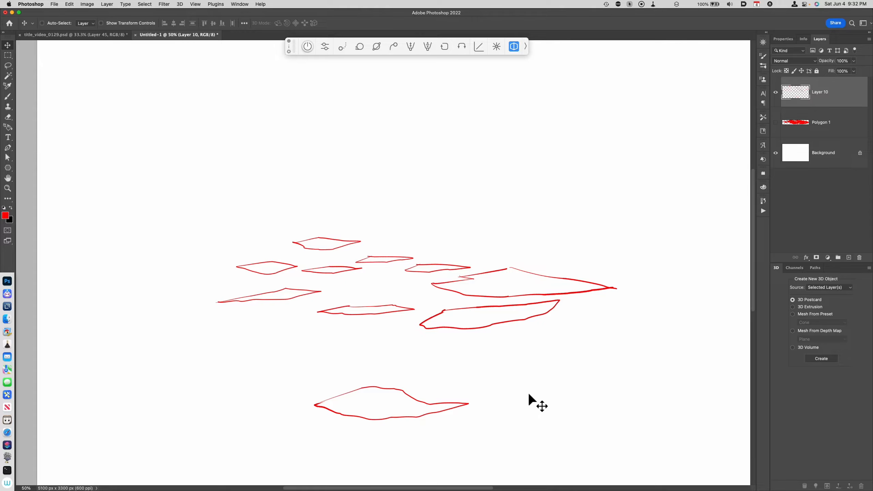
left_click_drag(522, 395, 511, 341)
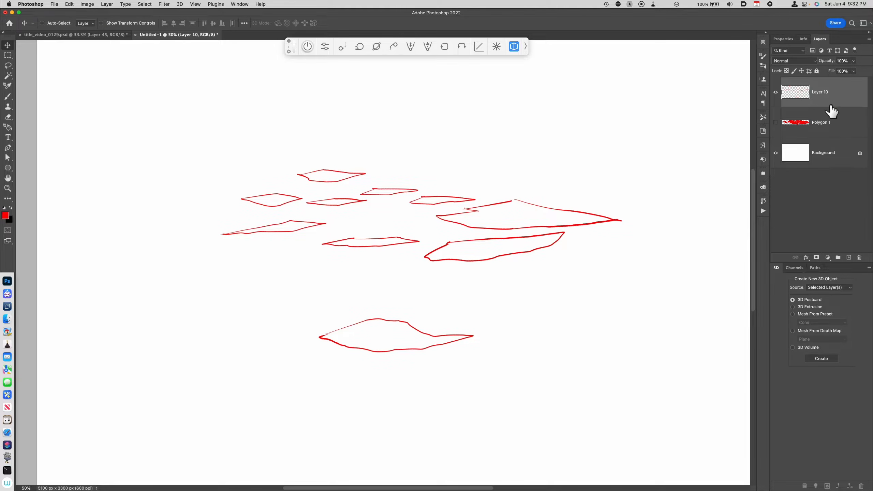
On a new layer, brush long tapering red side edges down from the far-right, far-left, front and lower-right slabs
key("alt+shift+super+n")
key("b")
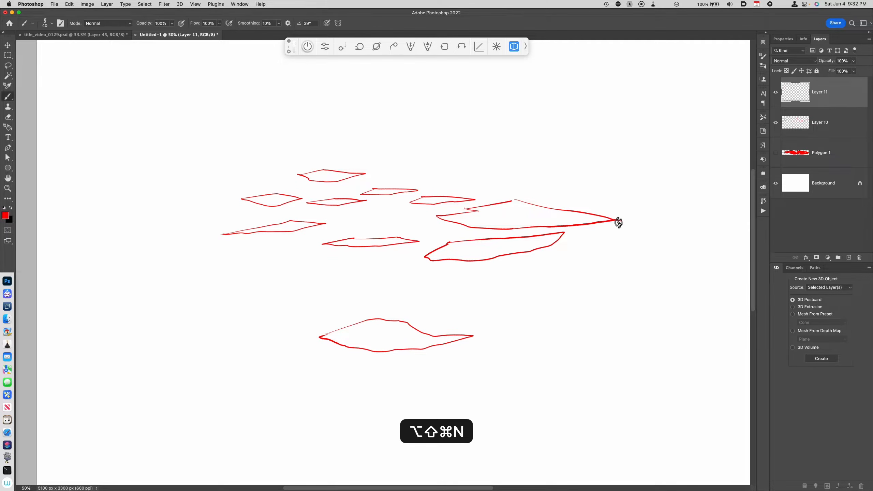
left_click_drag(618, 220, 555, 416)
left_click_drag(223, 234, 283, 450)
scroll(448, 297, "down", 5)
left_click_drag(331, 285, 357, 424)
left_click_drag(484, 285, 466, 424)
left_click_drag(575, 181, 519, 406)
left_click_drag(436, 205, 447, 277)
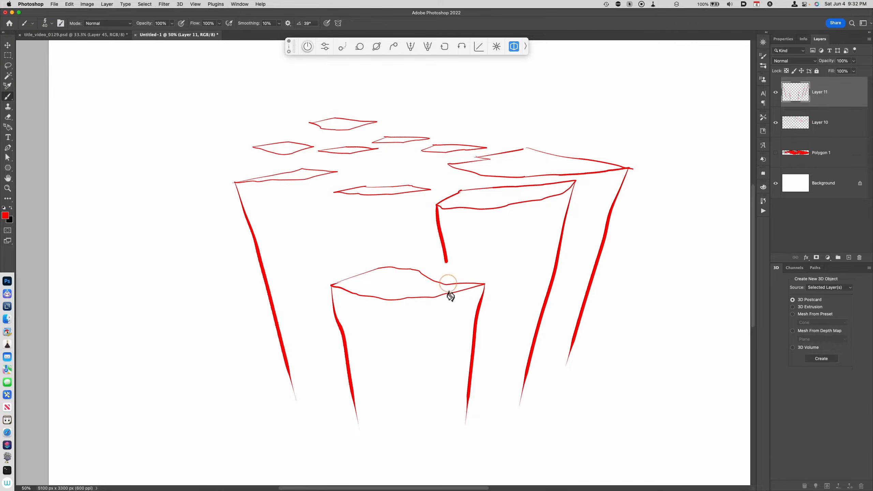
Draw short side edges down from the central slab, the far-left slab's right end and the small slabs behind it
left_click_drag(431, 190, 417, 256)
left_click_drag(335, 192, 345, 264)
left_click_drag(337, 172, 337, 188)
left_click_drag(253, 147, 259, 174)
mouse_move(313, 148)
left_mouse_down()
mouse_move(310, 173)
mouse_move(321, 173)
left_mouse_up()
left_click_drag(377, 149, 374, 184)
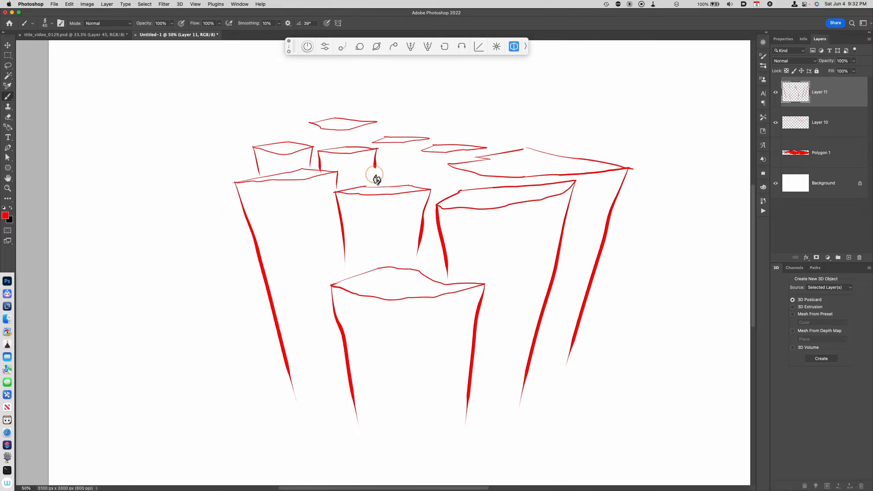
Draw short side edges under the large right-hand slab, the right back-row slab and the rearmost slab
left_click_drag(448, 165, 453, 199)
left_click_drag(422, 151, 430, 190)
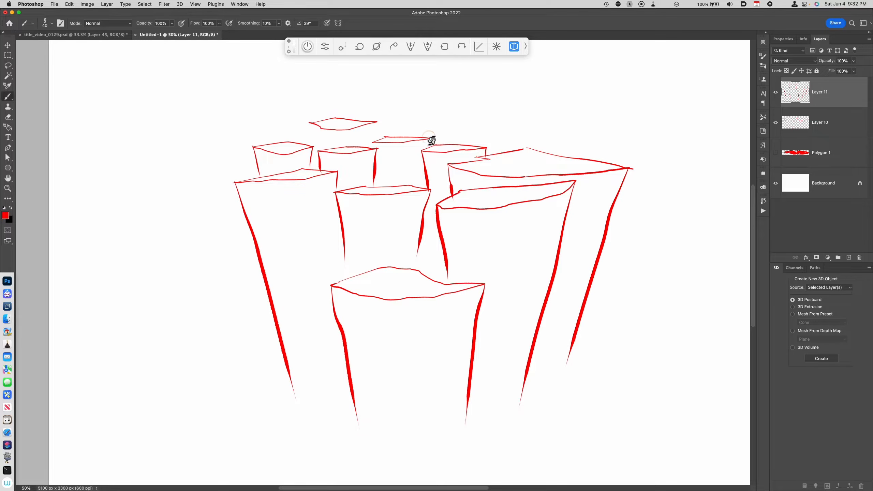
left_click_drag(378, 121, 375, 138)
left_click_drag(310, 122, 315, 148)
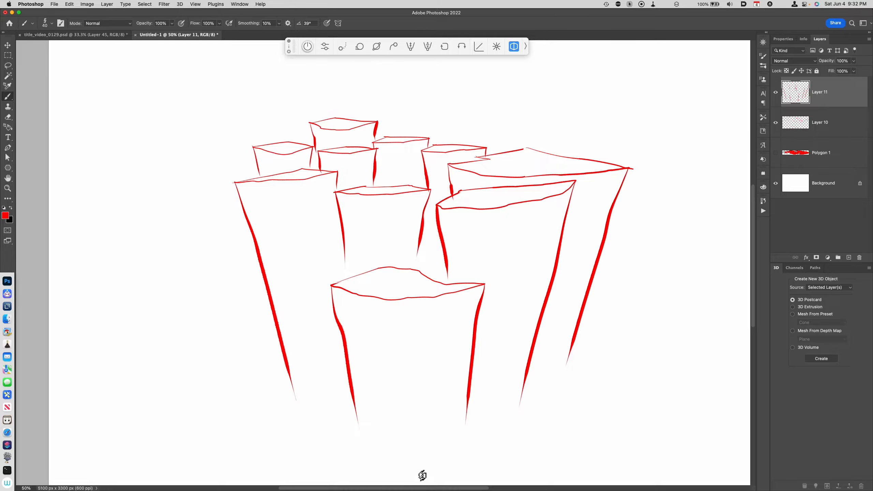
Extend the outermost left and right side edges inward and down to form the rock's tapering underside
key("super+minus")
left_click_drag(513, 322, 457, 399)
mouse_move(321, 332)
left_mouse_down()
mouse_move(329, 358)
mouse_move(379, 403)
left_mouse_up()
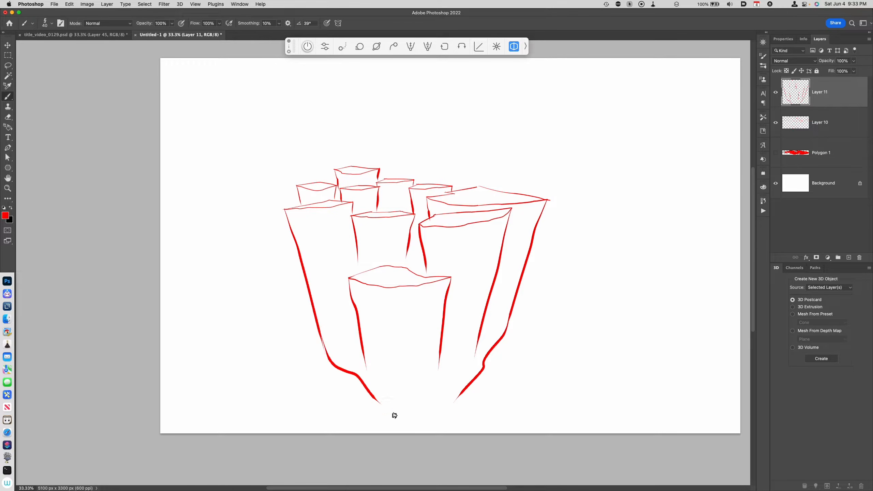
key("super+z")
mouse_move(321, 333)
left_mouse_down()
mouse_move(346, 371)
mouse_move(390, 409)
left_mouse_up()
Extend the inner pillar edges down with curved strokes that converge at the rock's bottom tip
left_click_drag(348, 332, 388, 406)
left_click_drag(469, 365, 434, 417)
left_click_drag(386, 351, 414, 421)
left_click_drag(454, 361, 430, 423)
mouse_move(383, 384)
left_mouse_down()
mouse_move(390, 405)
mouse_move(420, 426)
mouse_move(413, 421)
left_mouse_up()
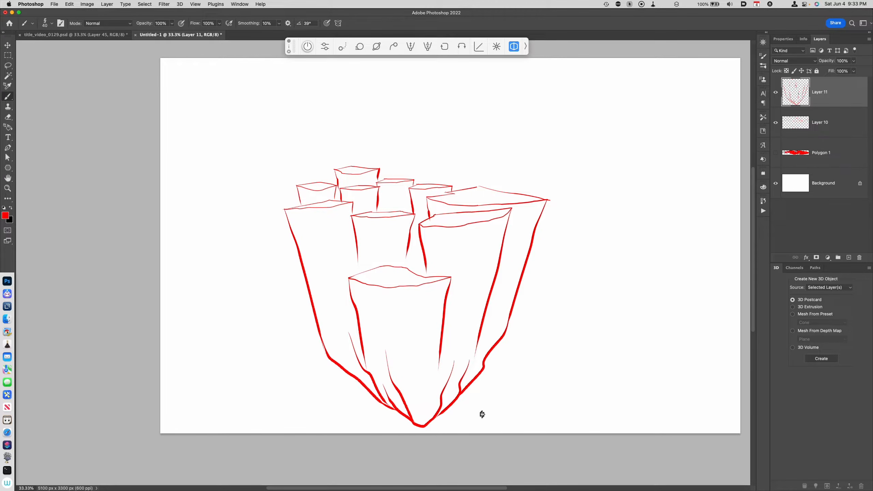
key("super")
left_click_drag(440, 363, 427, 432)
Add vertical crease lines on the faces of the front, left, right and back-row pillars
left_click_drag(394, 291, 409, 370)
left_click_drag(302, 209, 311, 256)
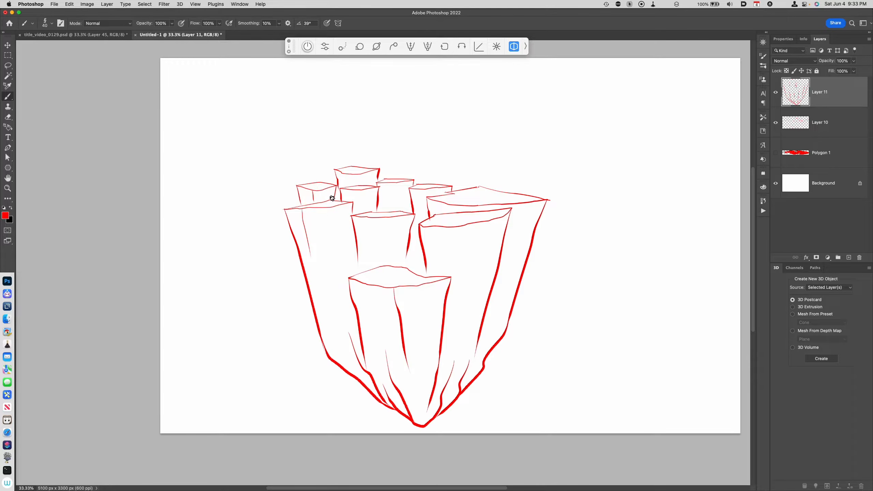
key("super+z")
left_click_drag(360, 189, 361, 213)
left_click_drag(398, 183, 395, 206)
left_click_drag(388, 183, 387, 201)
left_click_drag(490, 224, 473, 317)
Merge the pillar edge layer and the slab outline layer into one layer
key("v")
mouse_move(522, 367)
left_mouse_down()
mouse_move(507, 363)
mouse_move(514, 363)
left_mouse_up()
key("super+z")
left_click(825, 124, "shift")
key("super+e")
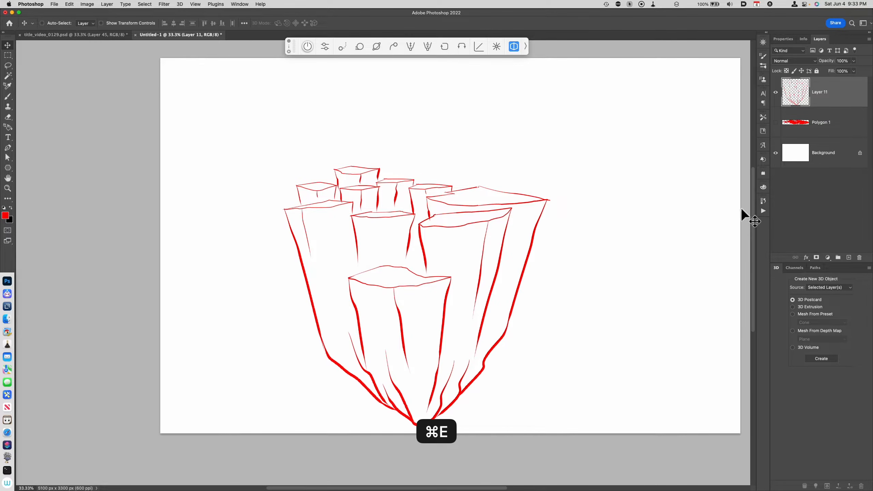
Move the rock drawing to the left half of the page and rename its layer "birds"
left_click(775, 93)
left_click(776, 93)
left_click(830, 92)
mouse_move(519, 324)
left_mouse_down()
mouse_move(429, 315)
mouse_move(433, 326)
left_mouse_up()
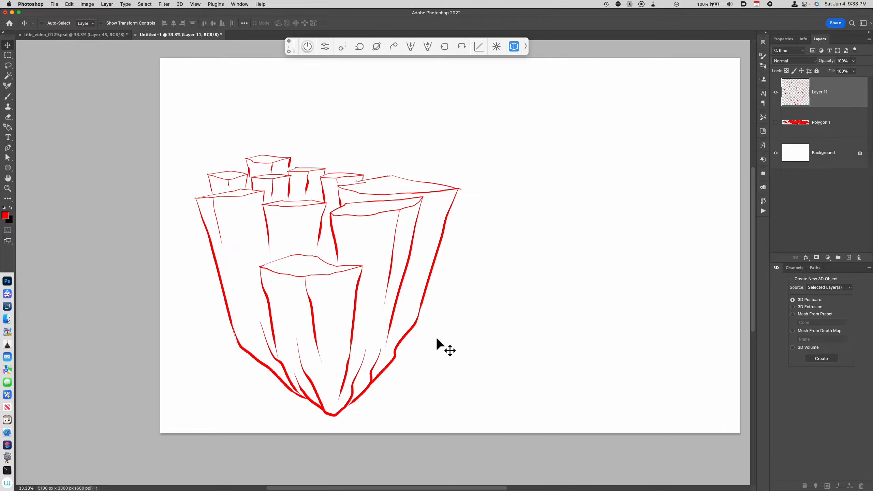
double_click(822, 92)
type("birds")
key("Return")
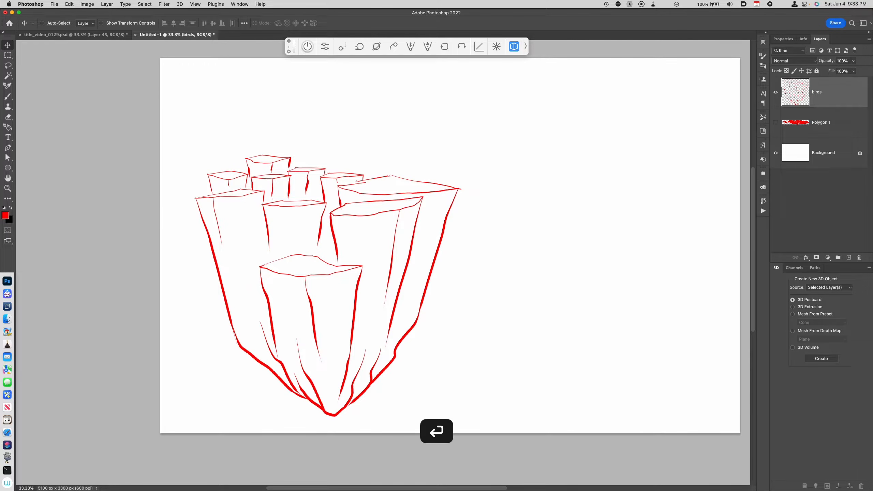
Duplicate the birds layer, place the copy on the right half of the page and rename it "worms", then reselect birds
key("super+j")
mouse_move(357, 351)
left_mouse_down()
mouse_move(630, 335)
mouse_move(622, 336)
left_mouse_up()
double_click(822, 92)
type("worms")
key("Return")
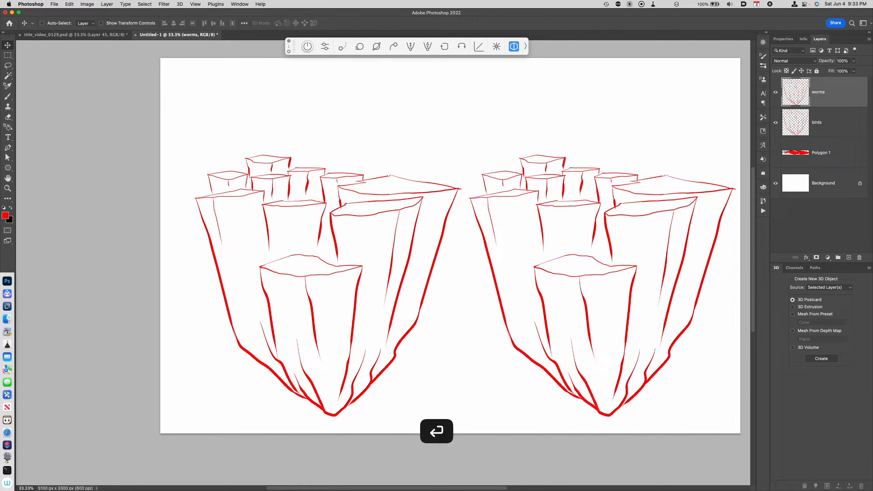
left_click(823, 123)
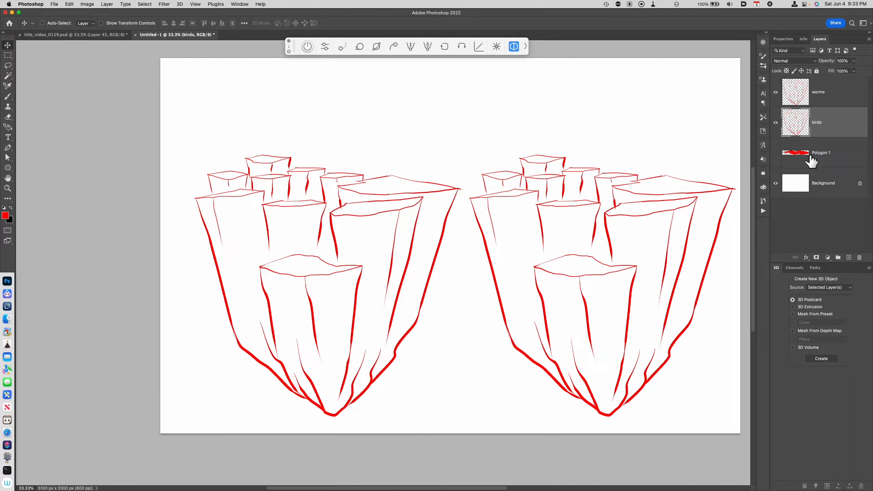
Taper the birds drawing towards its base with a Perspective transform and shift it slightly up and away from the worms drawing
left_click(831, 97)
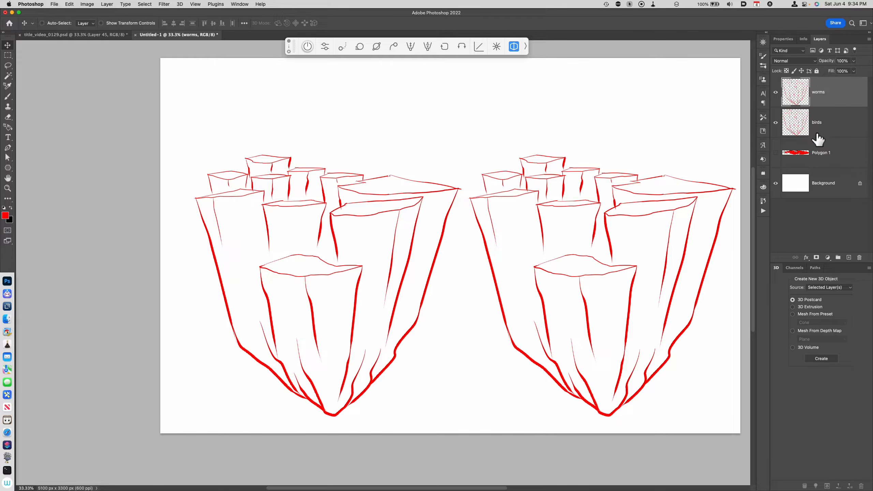
left_click(823, 133)
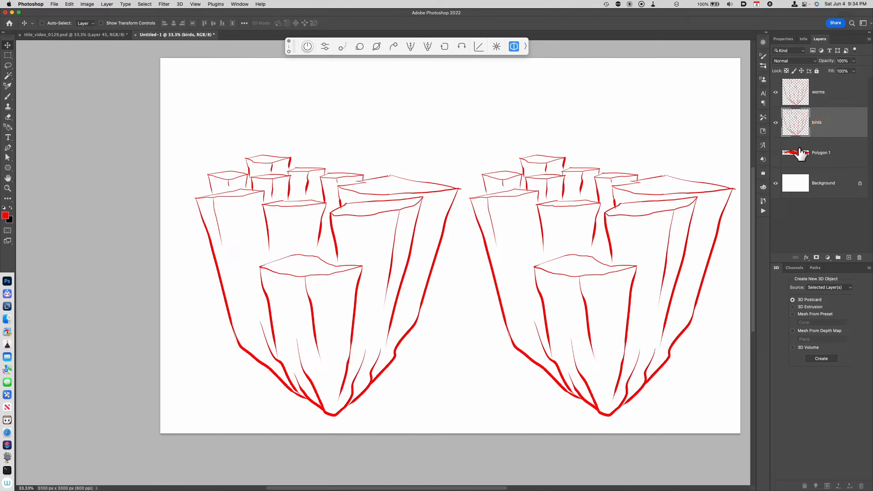
key("super+t")
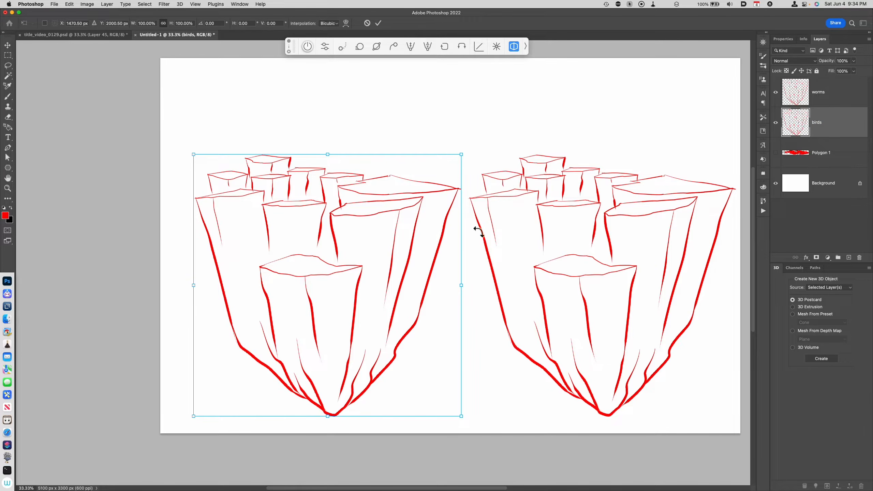
right_click(376, 268)
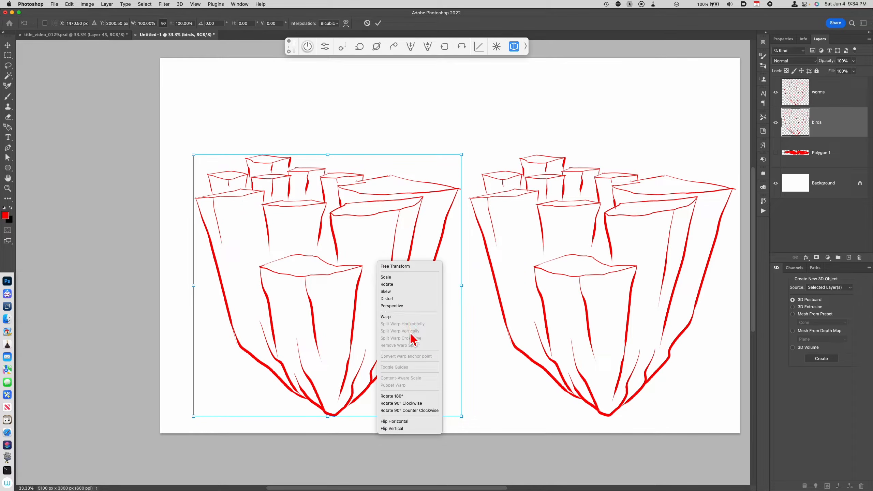
left_click(400, 306)
left_click_drag(461, 424, 404, 427)
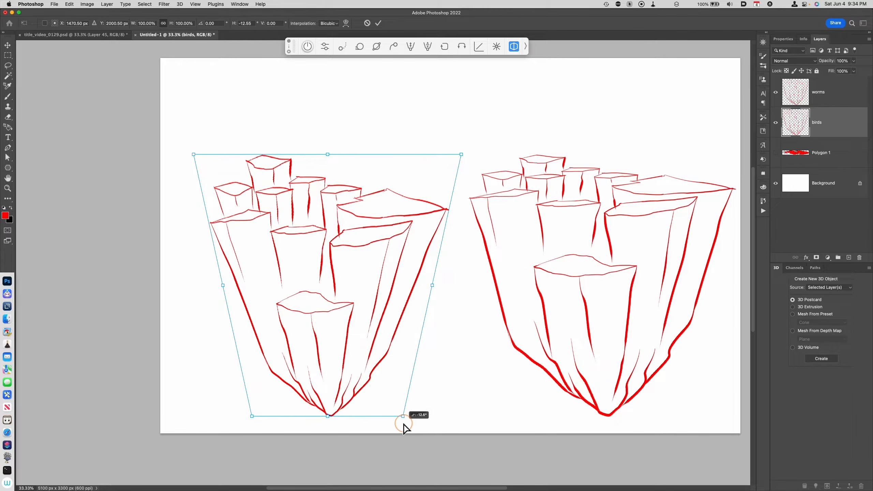
key("Return")
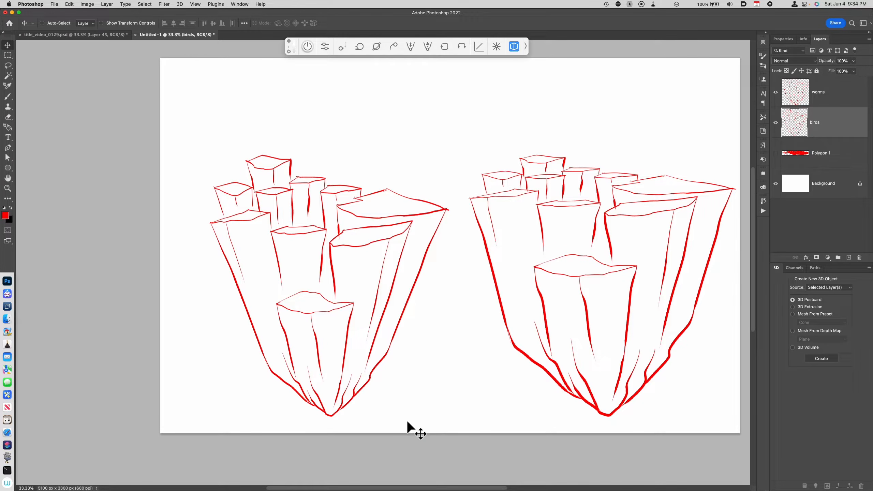
left_click_drag(404, 353, 384, 348)
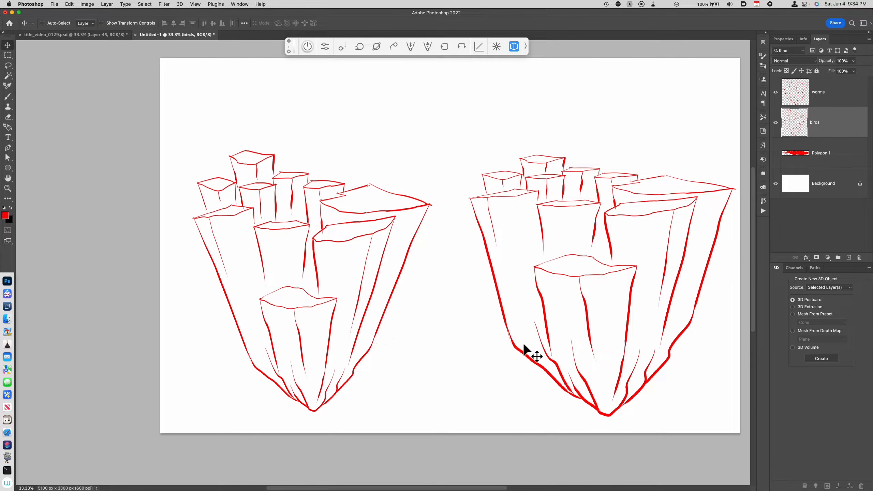
Rotate the worms drawing upside down and move it up and closer to the birds drawing
left_click(812, 98)
key("super")
key("super+t")
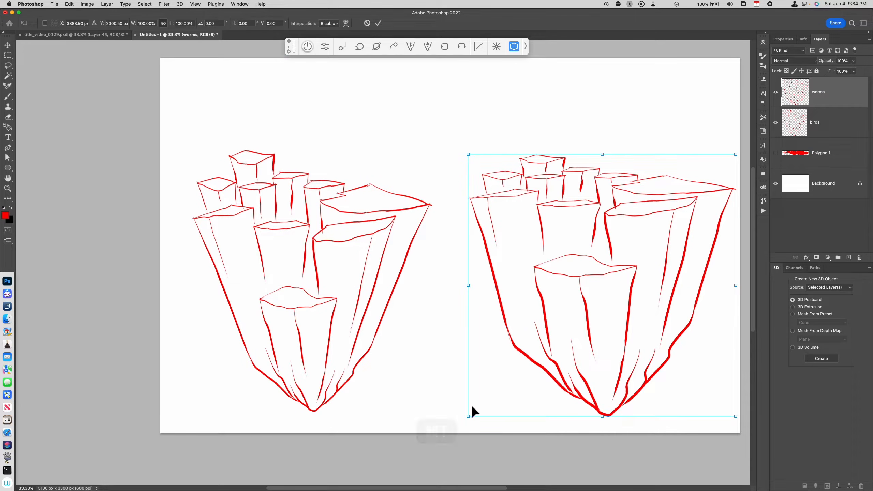
mouse_move(462, 422)
left_mouse_down()
mouse_move(549, 412)
mouse_move(622, 373)
mouse_move(725, 224)
mouse_move(707, 189)
mouse_move(711, 198)
left_mouse_up()
mouse_move(657, 257)
left_mouse_down()
mouse_move(634, 212)
mouse_move(620, 217)
left_mouse_up()
key("Return")
Taper the worms drawing towards its peak with a Perspective transform and lower it on the page
key("super+t")
right_click(606, 257)
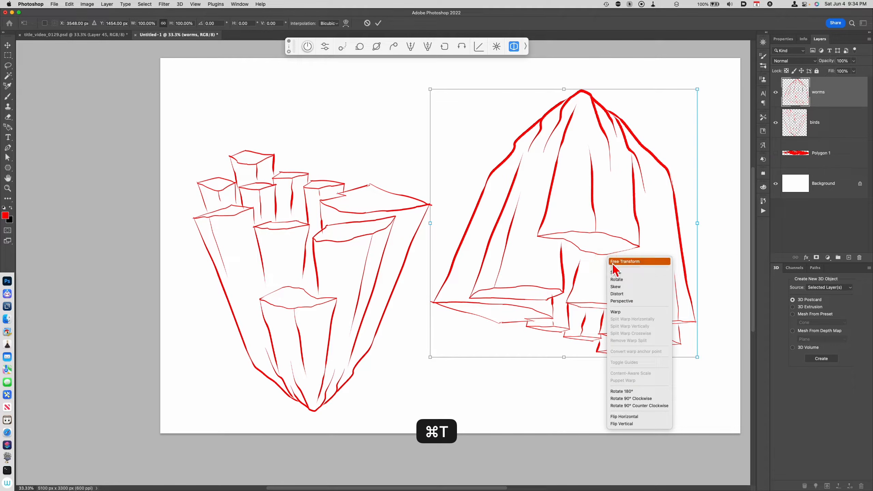
left_click(625, 304)
left_click_drag(697, 91, 632, 87)
left_click_drag(626, 159, 627, 201)
key("Return")
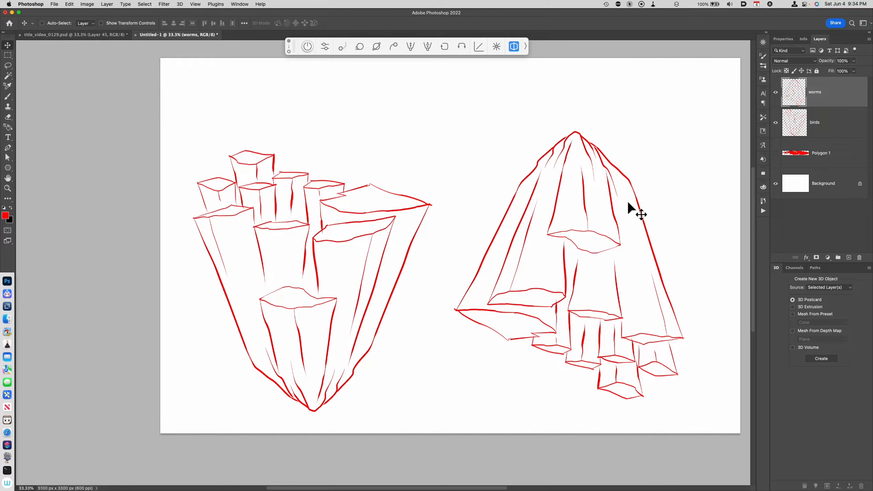
Create a new layer above worms and brush rough castle wall and roof lines on the peak of the upside-down rock
key("alt+shift+super+n")
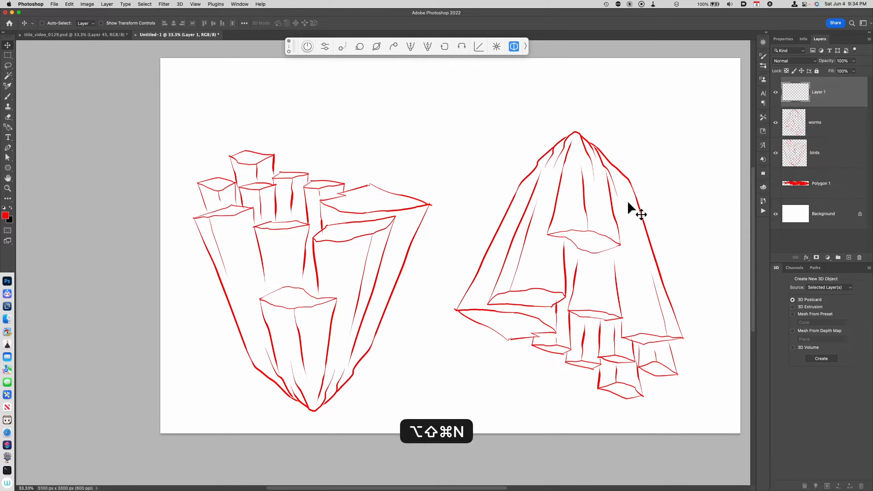
left_click_drag(603, 307, 585, 349)
key("b")
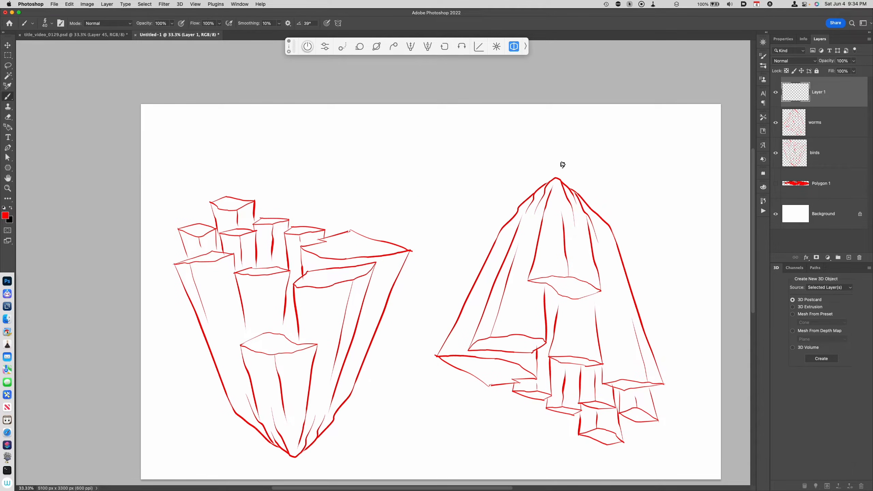
mouse_move(556, 154)
left_mouse_down()
mouse_move(558, 177)
mouse_move(548, 167)
mouse_move(556, 156)
mouse_move(581, 179)
left_mouse_up()
key("super+z")
key("super+z")
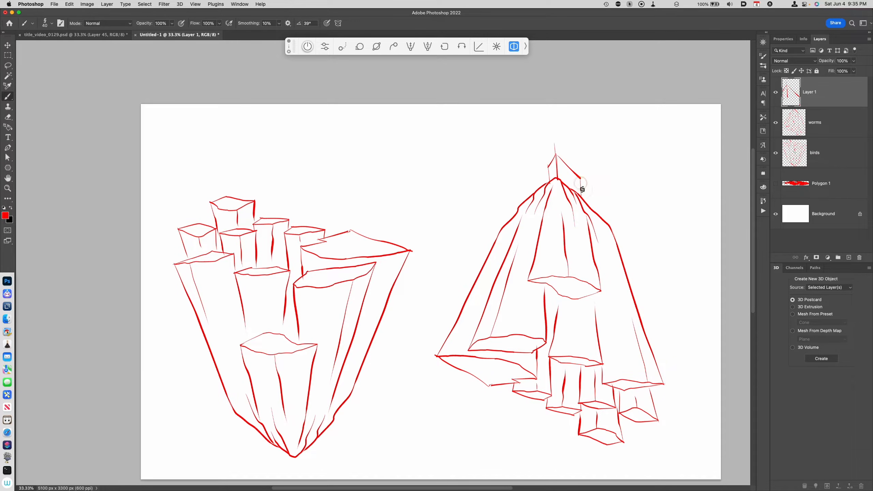
Draw the castle's tall central tower and a smaller side tower with pointed roofs on the worms peak
key("super+equal")
left_click_drag(637, 239, 558, 313)
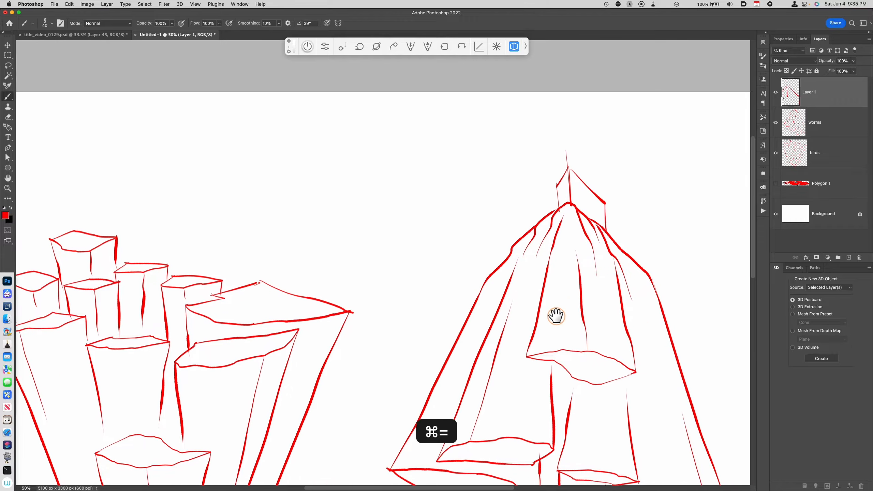
mouse_move(562, 148)
left_mouse_down()
mouse_move(556, 166)
mouse_move(569, 163)
mouse_move(562, 208)
left_mouse_up()
left_click_drag(567, 165, 569, 166)
mouse_move(567, 168)
left_mouse_down()
mouse_move(571, 213)
mouse_move(547, 185)
mouse_move(555, 181)
mouse_move(552, 214)
left_mouse_up()
left_click_drag(554, 182, 557, 211)
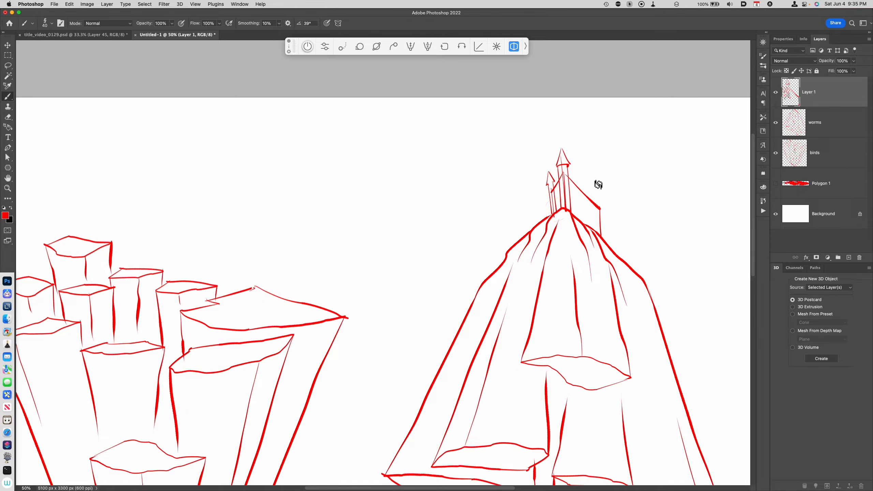
Add a pointed tower at the lower end of the castle wall, a small spire behind it and tiny window marks
left_click_drag(598, 175, 596, 198)
mouse_move(598, 176)
left_mouse_down()
mouse_move(595, 191)
mouse_move(597, 231)
left_mouse_up()
left_click_drag(602, 193, 603, 238)
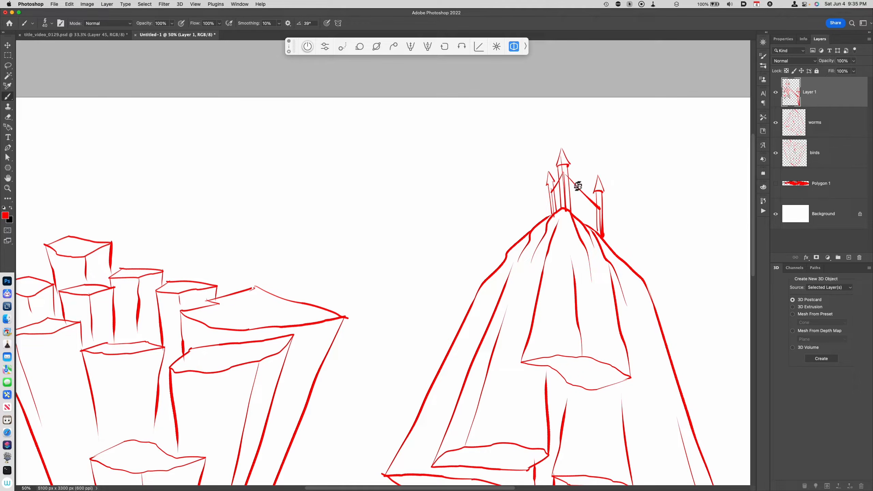
mouse_move(578, 188)
left_mouse_down()
mouse_move(581, 176)
mouse_move(582, 189)
left_mouse_up()
left_click(577, 205)
left_click(582, 203)
left_click(583, 208)
Sketch small bushes and grass strokes on the slope beside the castle
key("super+minus")
left_click_drag(530, 243, 540, 255)
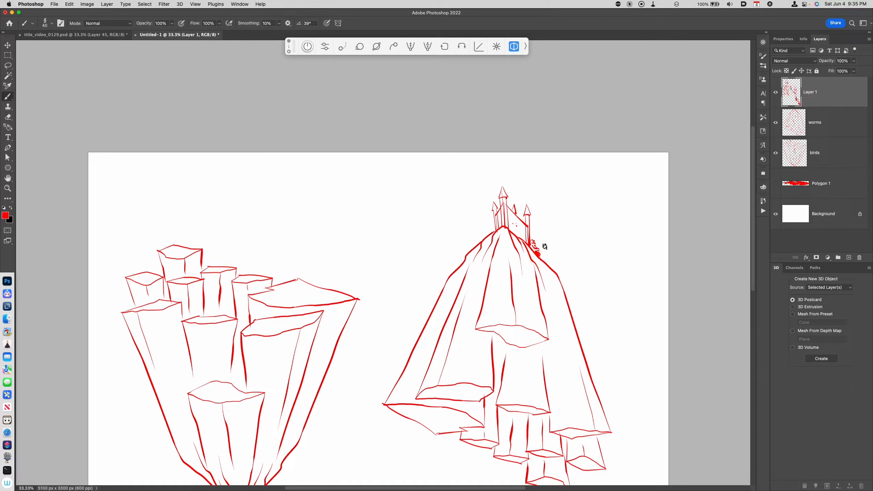
key("super+z")
left_click_drag(507, 198, 499, 198)
Create a new layer above birds and sketch a small gabled house with a door on the front pillar's top
left_click_drag(584, 387, 610, 353)
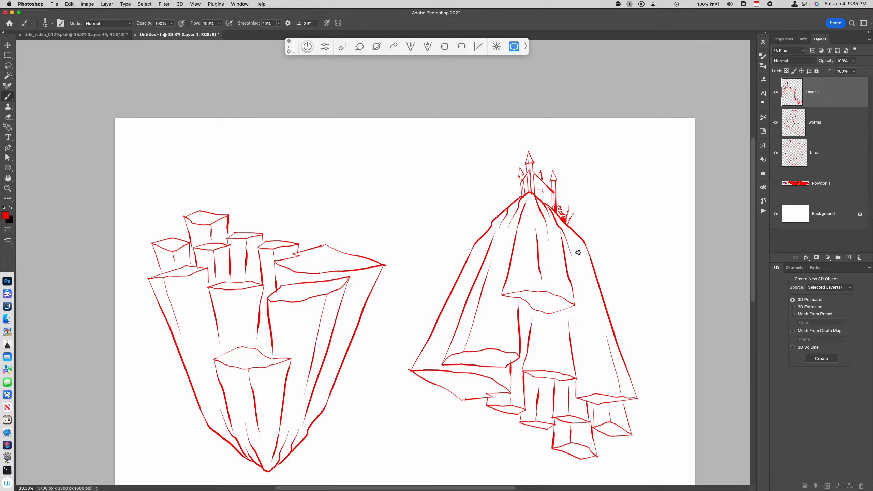
scroll(610, 362, "down", 2)
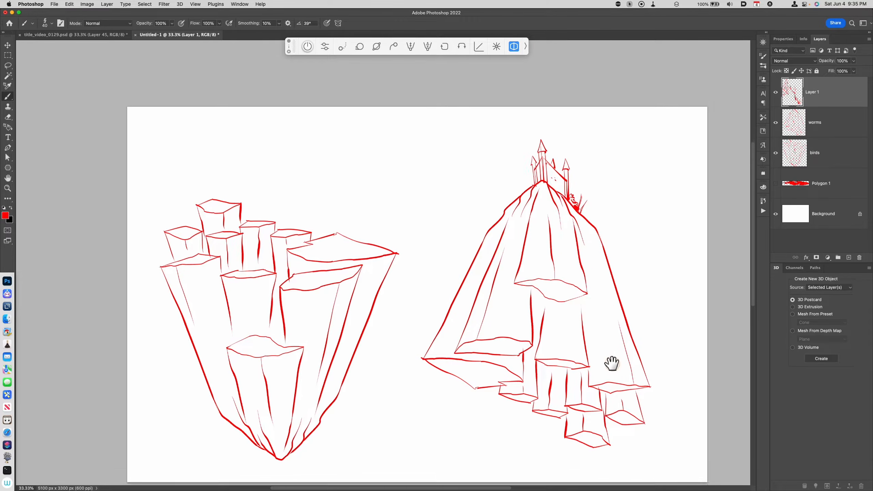
key("super+minus")
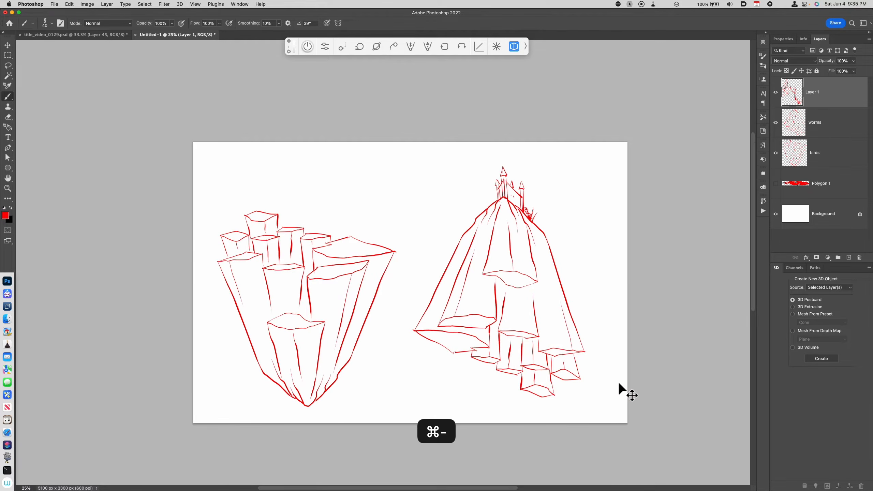
key("super+equal")
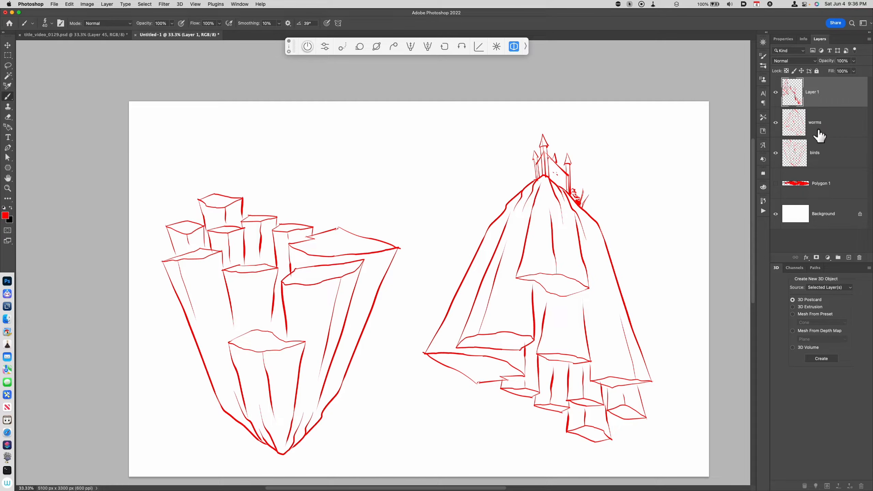
left_click(805, 164)
key("alt+shift+super+n")
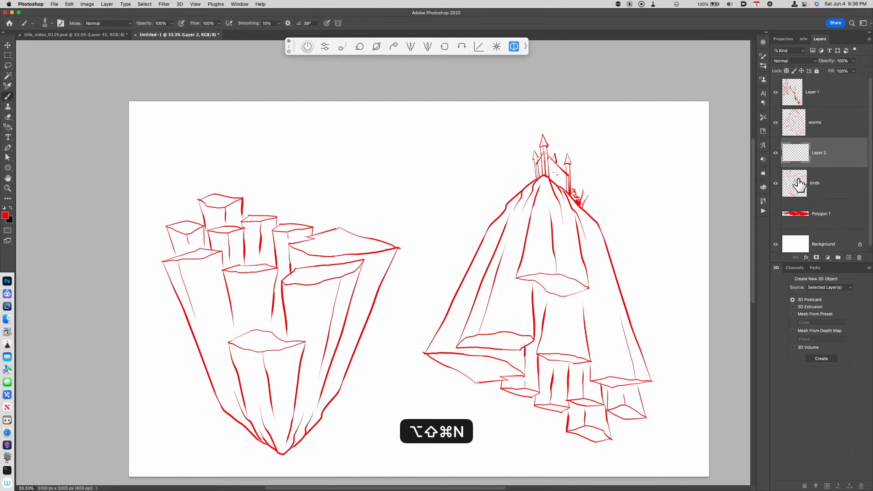
left_click_drag(425, 367, 540, 380)
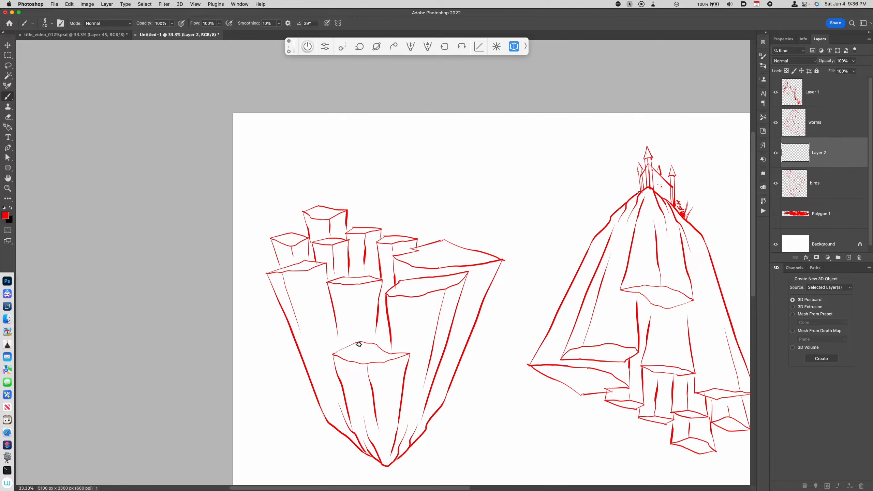
mouse_move(348, 328)
left_mouse_down()
mouse_move(349, 351)
mouse_move(363, 355)
mouse_move(363, 327)
mouse_move(351, 312)
mouse_move(365, 309)
mouse_move(363, 329)
mouse_move(375, 327)
mouse_move(372, 351)
left_mouse_up()
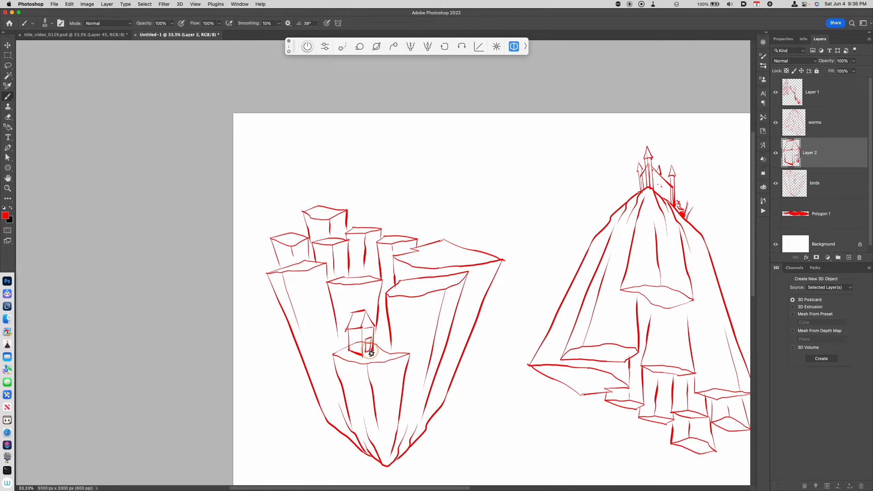
Detail the house with roof hatching, a paned window, a round window, bushes and a path across the pillar top
key("super+equal")
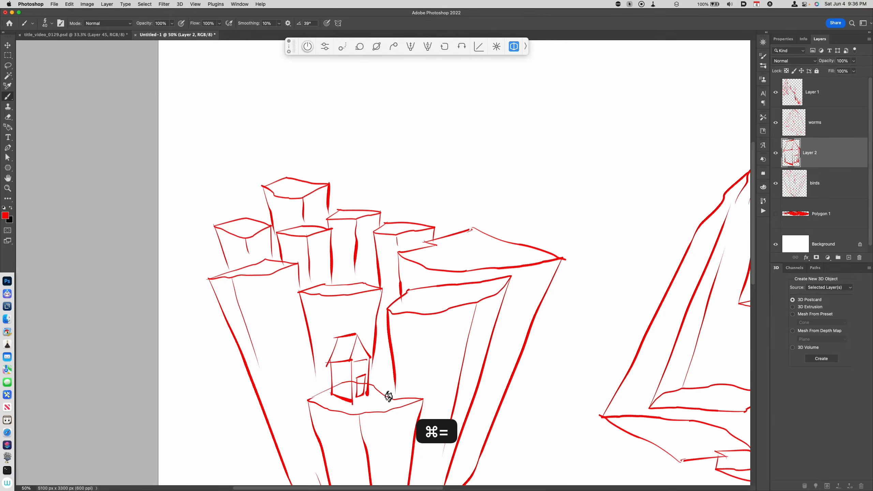
mouse_move(343, 371)
left_mouse_down()
mouse_move(345, 384)
mouse_move(339, 338)
mouse_move(352, 336)
mouse_move(341, 385)
mouse_move(360, 362)
mouse_move(360, 373)
left_mouse_up()
mouse_move(356, 368)
left_mouse_down()
mouse_move(353, 407)
mouse_move(329, 388)
mouse_move(324, 394)
mouse_move(374, 386)
mouse_move(376, 395)
mouse_move(365, 380)
mouse_move(369, 399)
mouse_move(359, 402)
mouse_move(400, 407)
left_mouse_up()
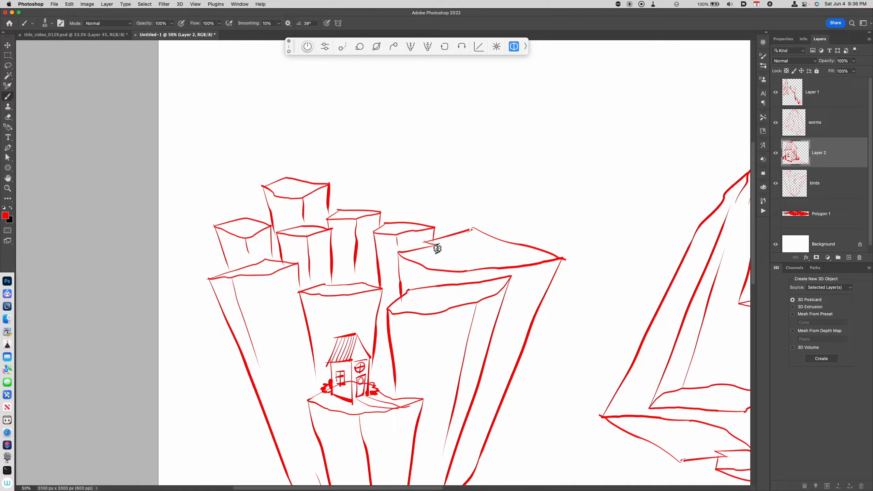
Draw a short staircase linking the birds drawing's outer left slab to the lower middle slab
mouse_move(278, 272)
left_mouse_down()
mouse_move(298, 292)
mouse_move(319, 289)
mouse_move(290, 287)
mouse_move(317, 289)
mouse_move(285, 278)
left_mouse_up()
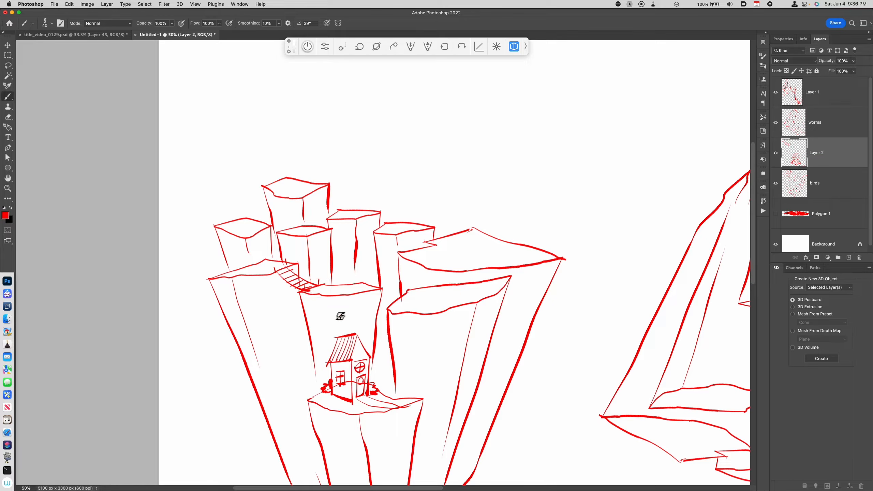
key("super+minus")
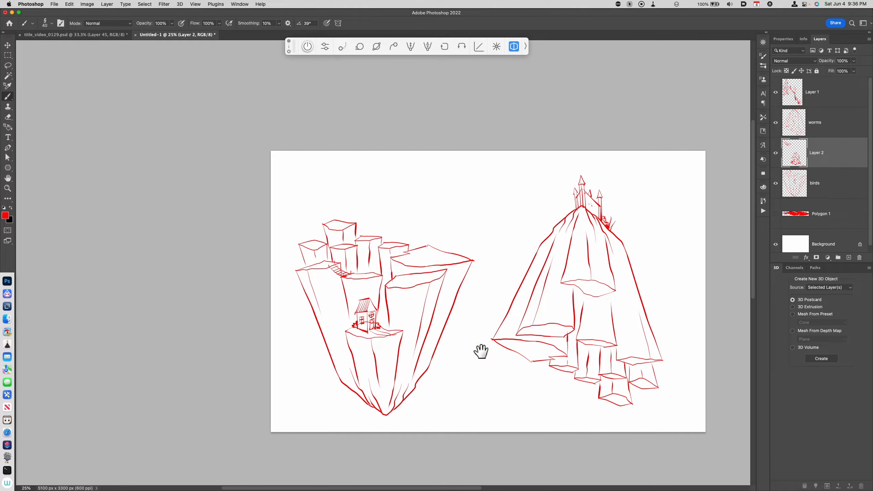
left_click_drag(483, 351, 450, 365)
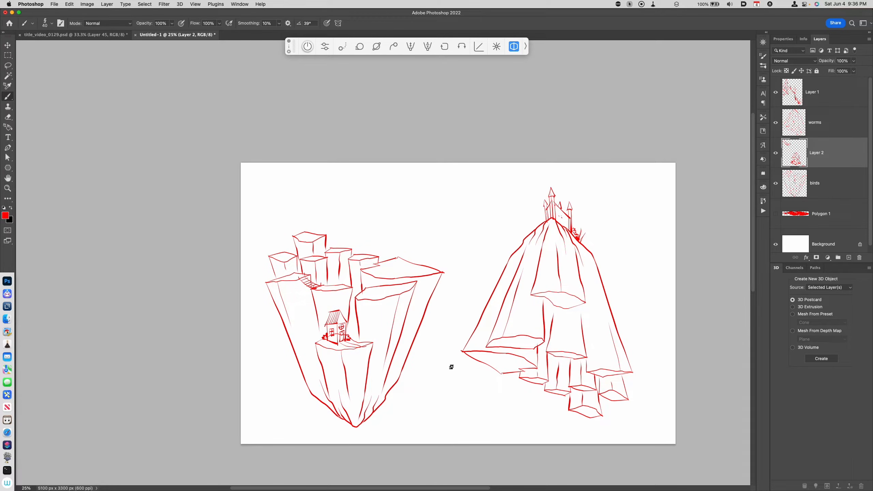
Merge the birds, worms, house and castle layers into a single layer
left_click(815, 187)
left_click(829, 104, "shift")
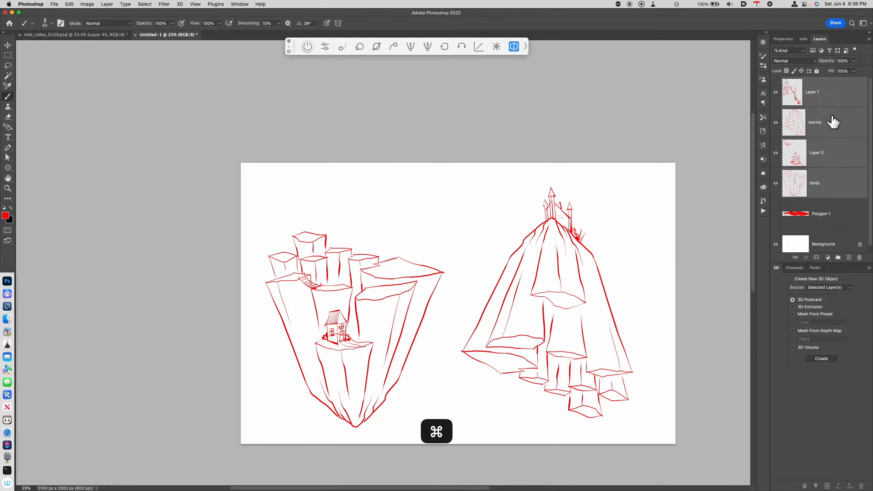
key("super+e")
Undo the last change and touch up the outline at the back corner of the birds drawing's large slab
key("super+equal")
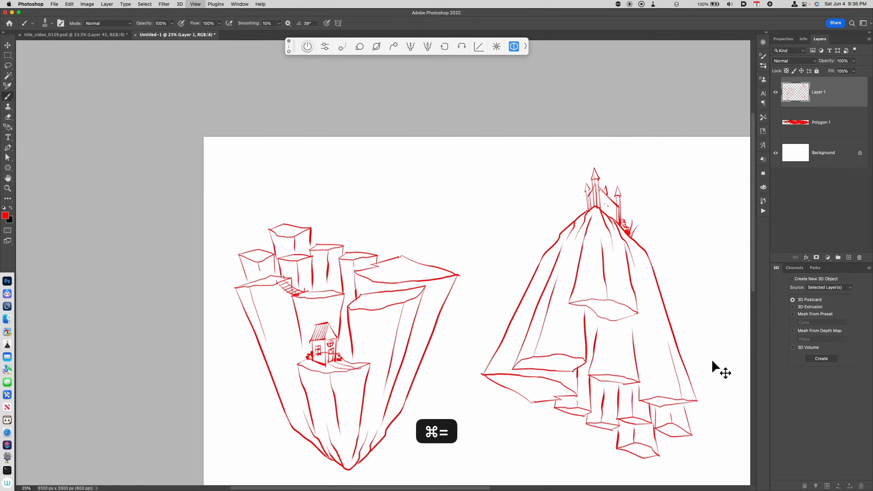
left_click_drag(669, 427, 634, 405)
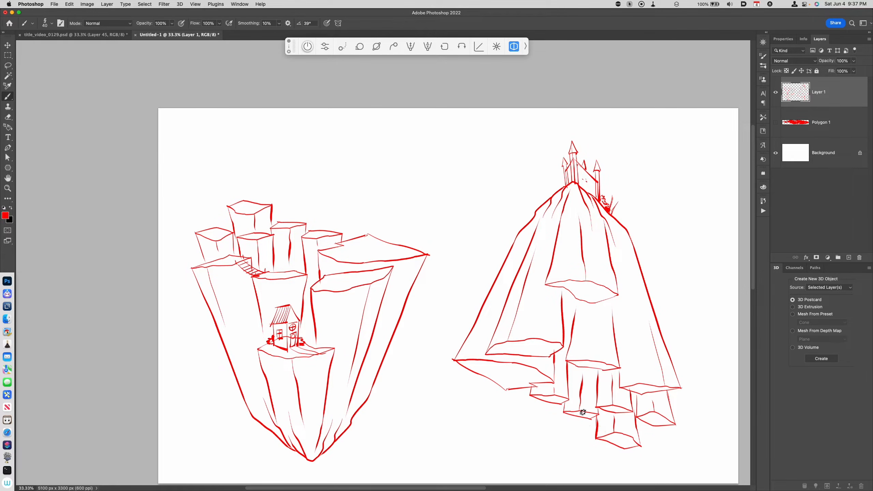
key("super+z")
left_click(367, 236)
Select the blank area surrounding both rock drawings with the Magic Wand
key("w")
left_click(663, 444)
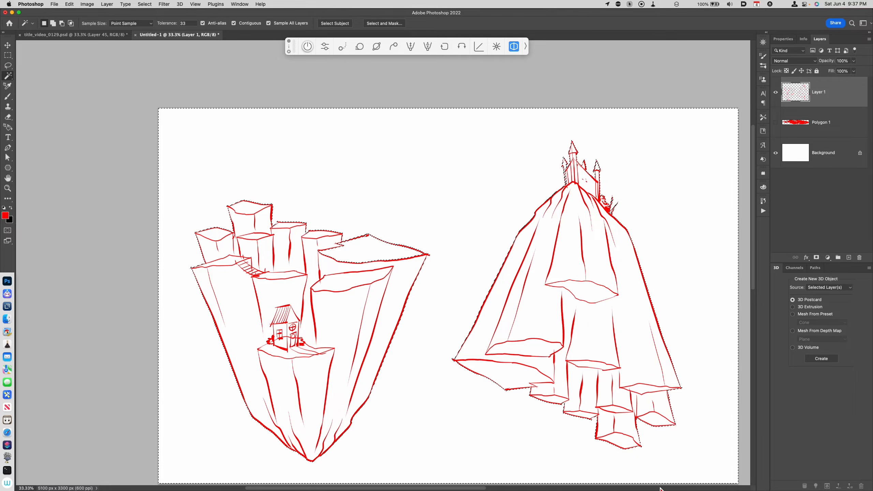
key("cmd+d")
key("b")
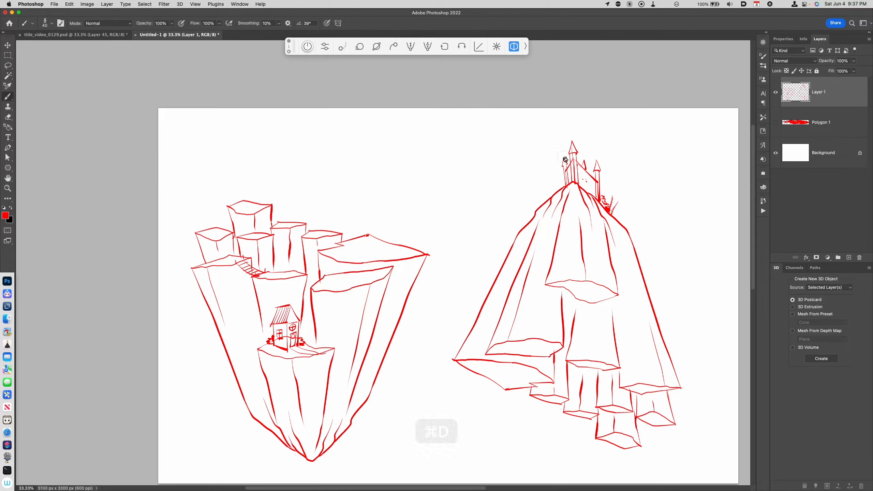
key("w")
left_click(547, 182)
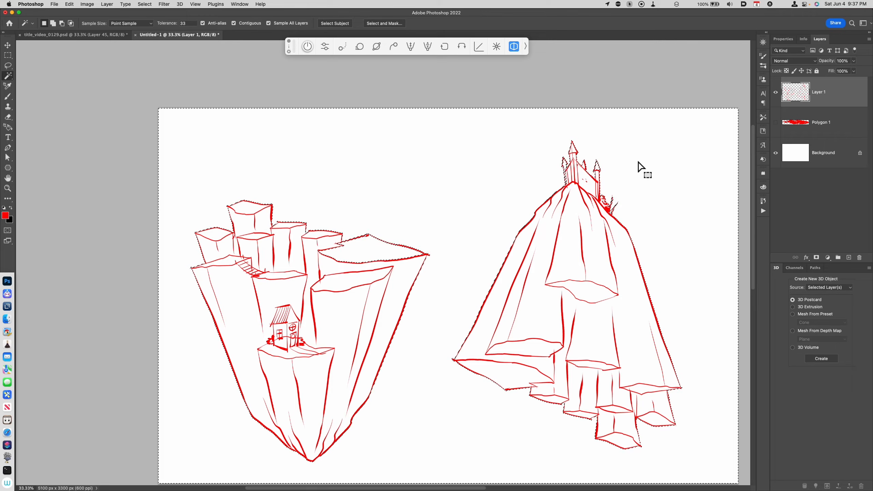
Deselect and touch up the roof base of the castle's right tower with the Brush in the worms drawing
key("cmd+d")
scroll(609, 213, "up", 3)
left_click_drag(634, 312, 363, 396)
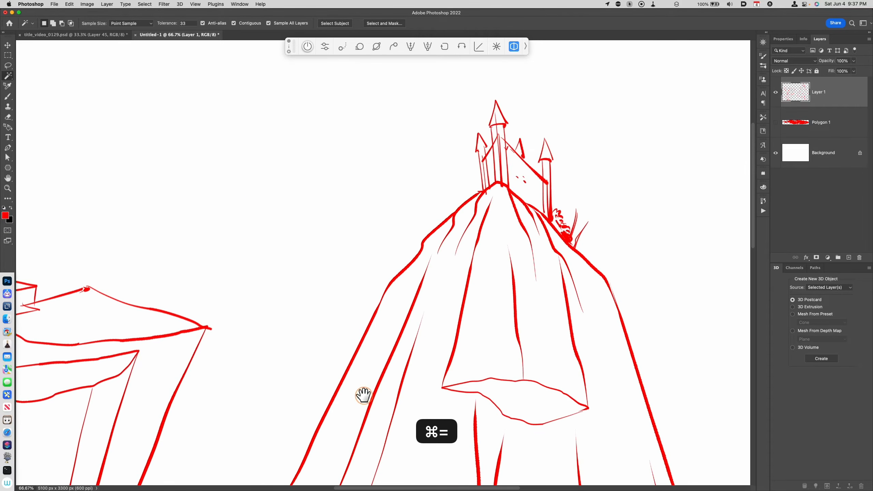
key("b")
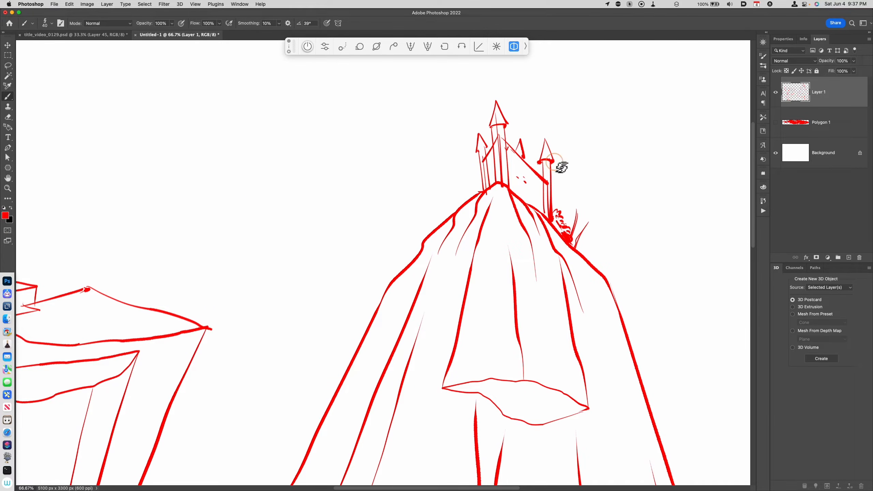
left_click_drag(522, 298, 701, 244)
left_click_drag(280, 227, 555, 282)
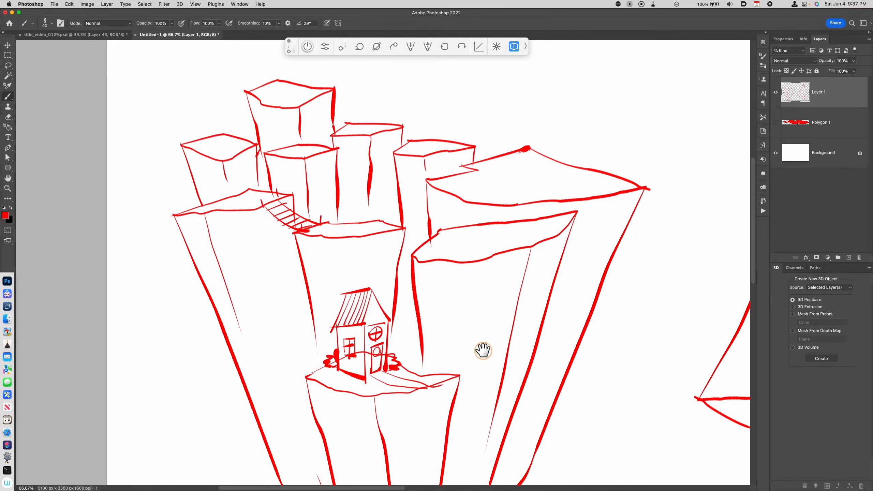
Select the blank area surrounding both rock drawings again with the Magic Wand
key("w")
left_click(410, 98)
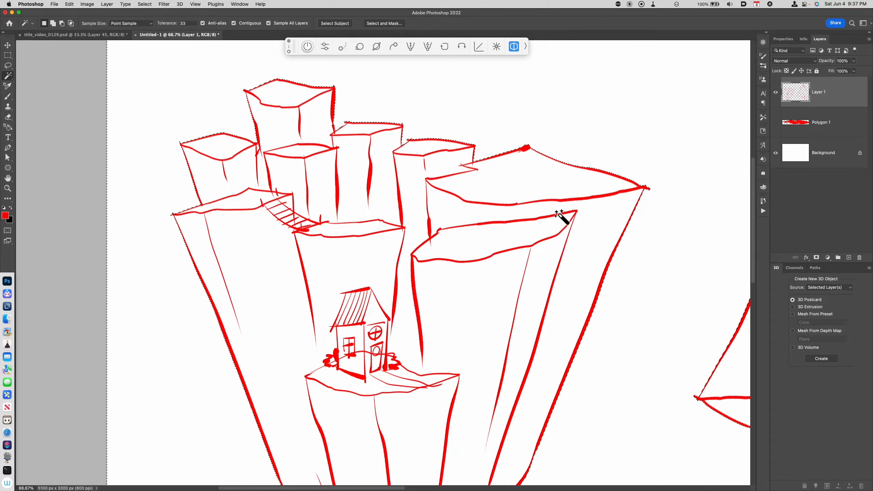
key("super+minus")
key("super+minus")
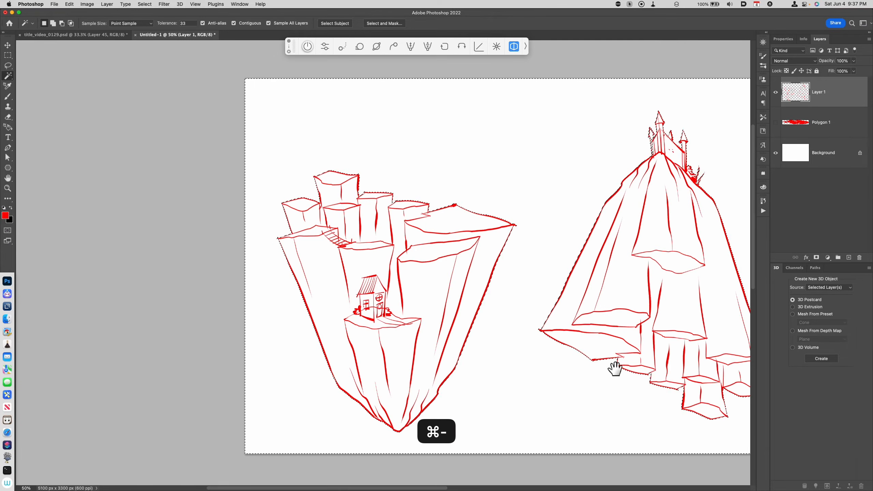
left_click_drag(583, 383, 489, 392)
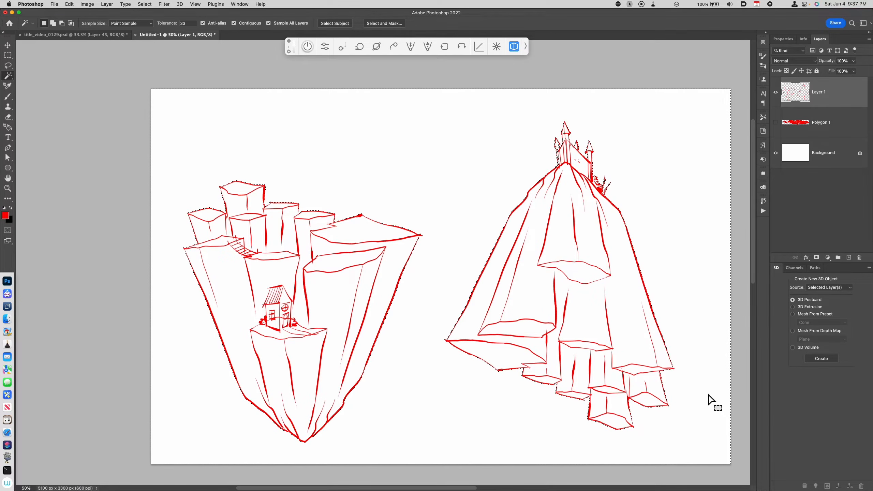
Add a new layer directly above Polygon 1, invert the selection to cover both drawings, and fill it with red
left_click(820, 125)
key("alt+shift+super+n")
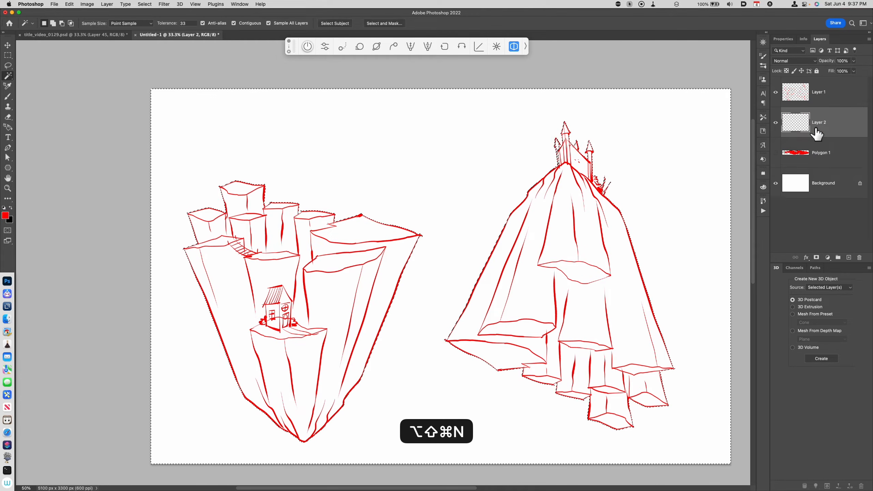
key("shift+super+i")
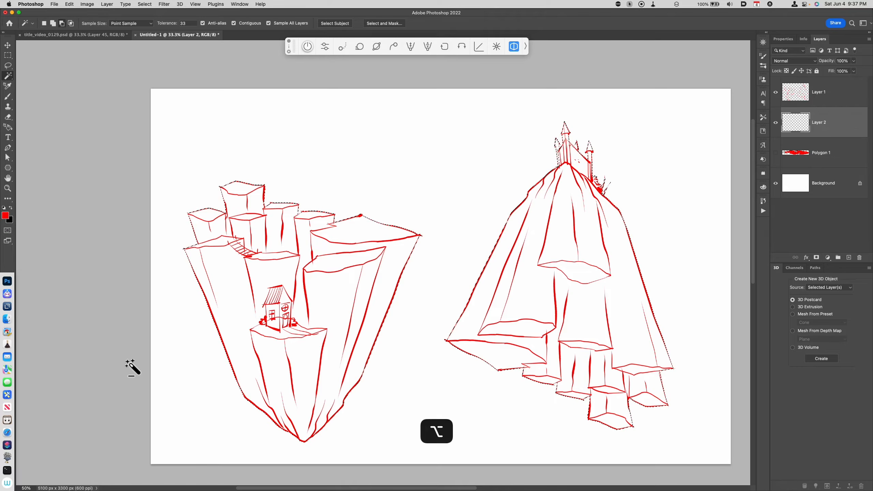
key("alt+BackSpace")
Lighten the red silhouette fill to pale pink with Hue/Saturation and clear the selection
key("super+u")
left_click_drag(727, 415, 735, 417)
left_click(790, 348)
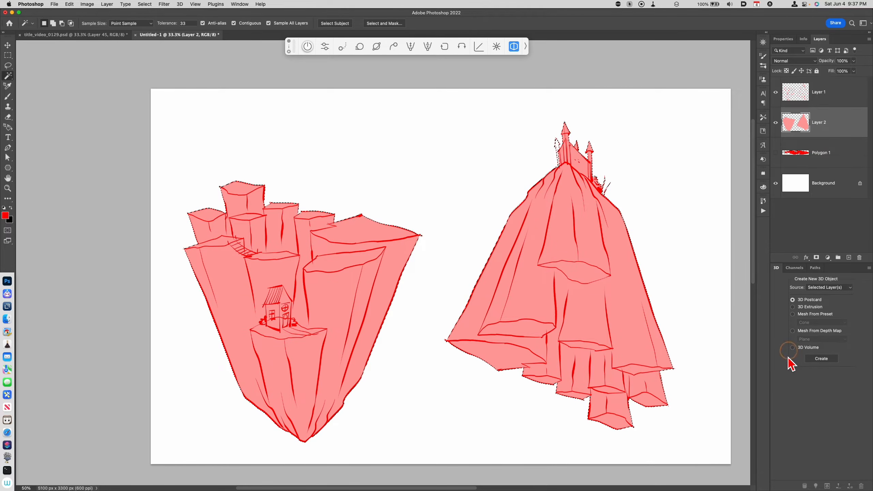
key("super+d")
left_click_drag(595, 325, 559, 362)
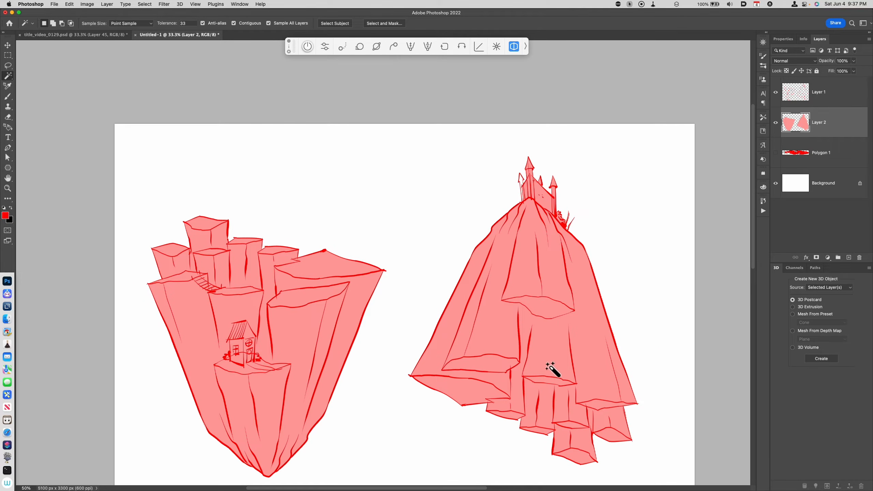
Paint the castle's unfilled left tower with the pale pink sampled from the rock, undoing the stroke made in red
key("b")
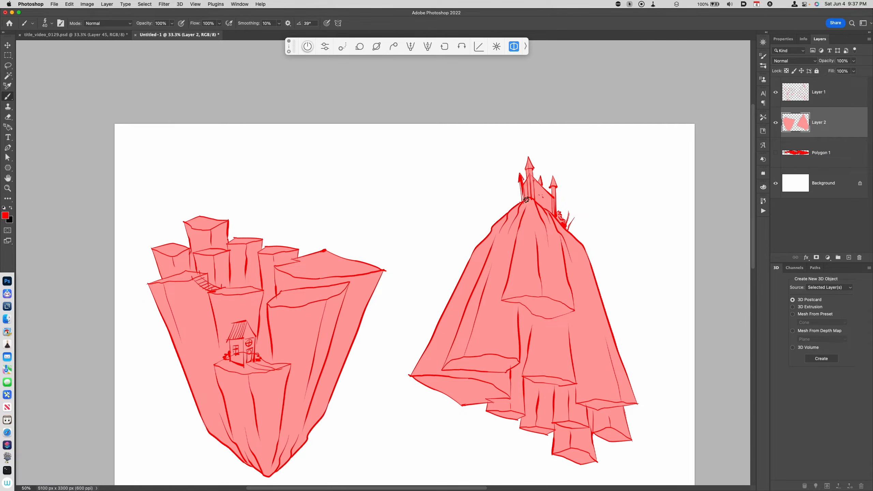
key("super+z")
left_click(561, 256, "alt")
mouse_move(522, 181)
left_mouse_down()
mouse_move(526, 202)
mouse_move(524, 180)
left_mouse_up()
key("super+minus")
left_click_drag(474, 372, 566, 368)
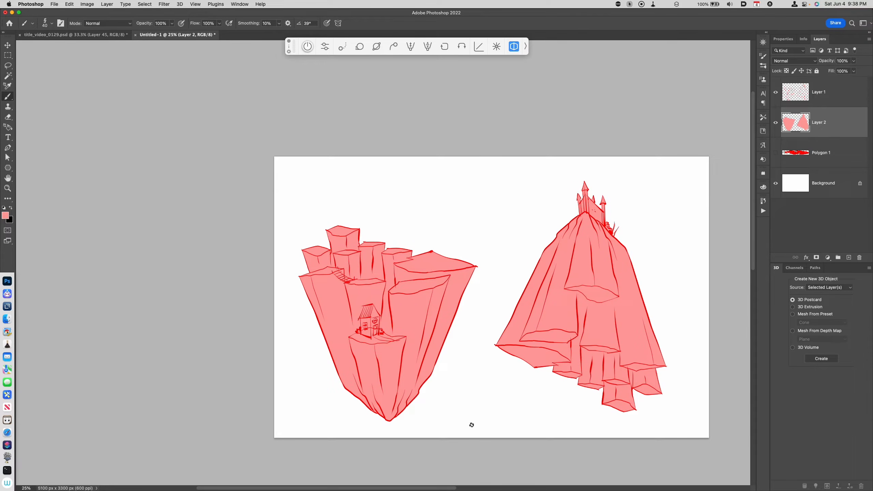
On a new layer above Polygon 1, draw a long curved horizon line behind the birds rock's tip in the sampled red
left_click(828, 160)
key("alt+shift+super+n")
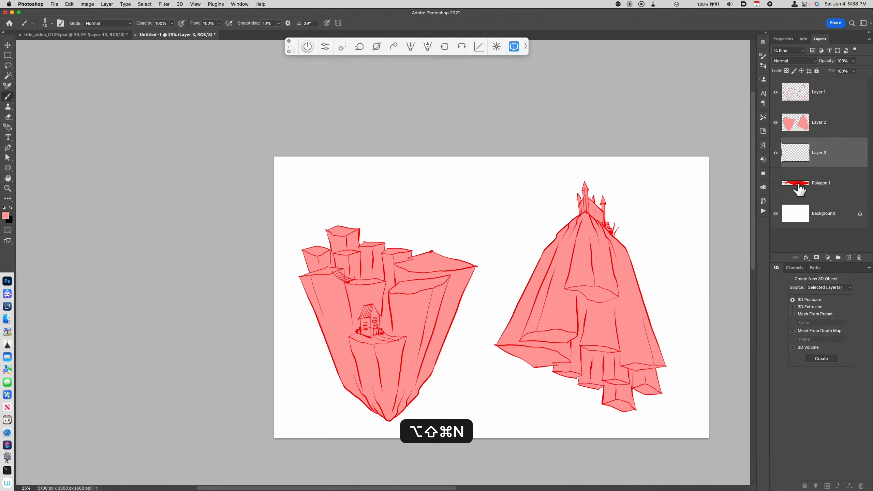
key("i")
left_click(365, 335)
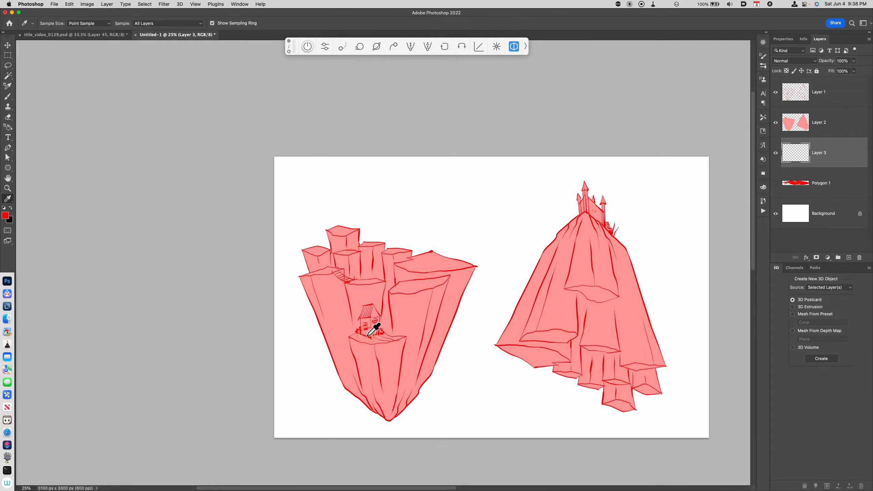
key("b")
left_click_drag(262, 427, 509, 407)
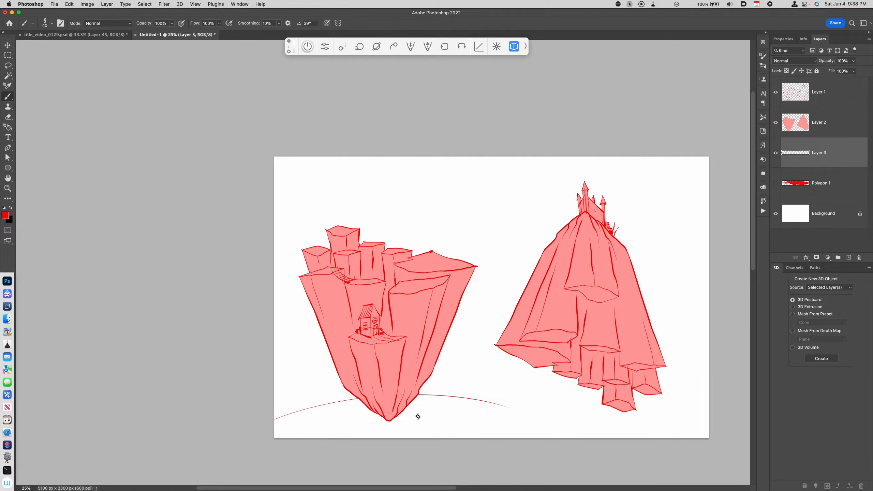
Outline a low mound beneath the birds rock's tip, fill it with red, and sketch a tiny tree to its left
mouse_move(369, 430)
left_mouse_down()
mouse_move(411, 424)
mouse_move(456, 437)
left_mouse_up()
key("super+z")
left_click_drag(374, 428, 447, 436)
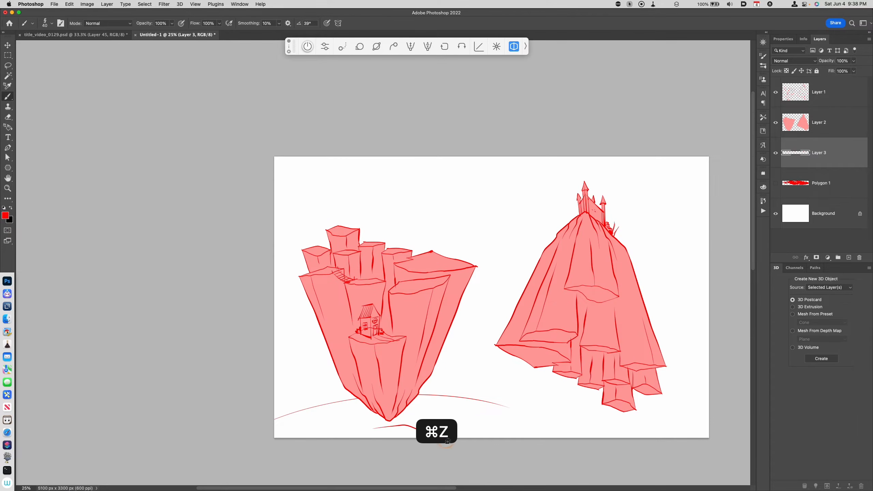
left_click_drag(371, 431, 377, 437)
key("g")
left_click(405, 432)
left_click_drag(537, 417, 497, 406)
key("b")
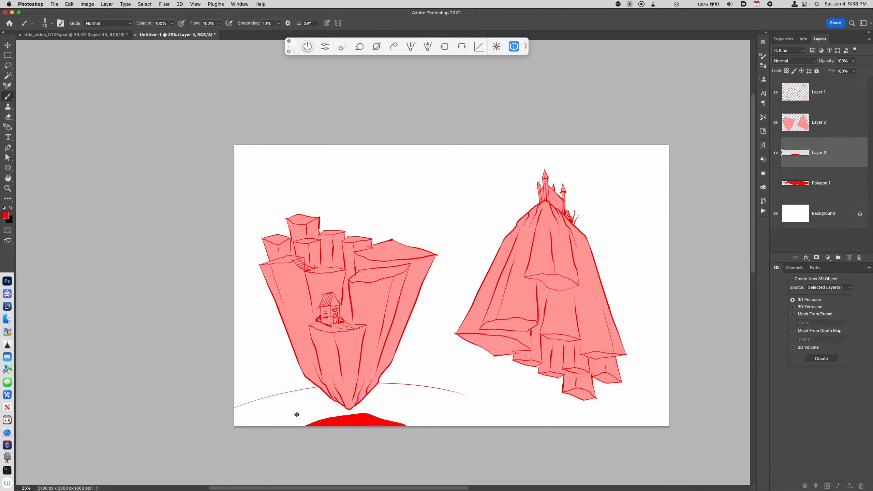
left_click_drag(285, 404, 288, 415)
On a new layer, draw two pointed evergreen trees at the canvas's lower edge below the worms rock and fill them red
key("alt+shift+super+n")
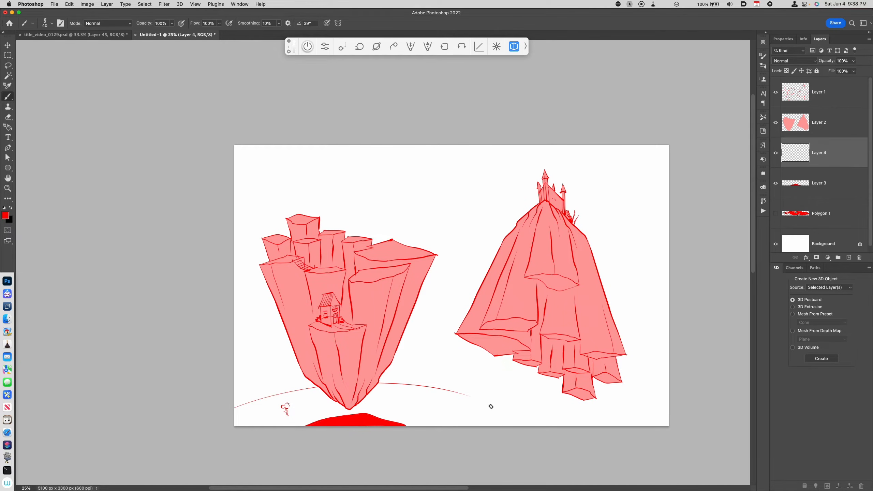
mouse_move(493, 388)
left_mouse_down()
mouse_move(481, 424)
mouse_move(498, 412)
left_mouse_up()
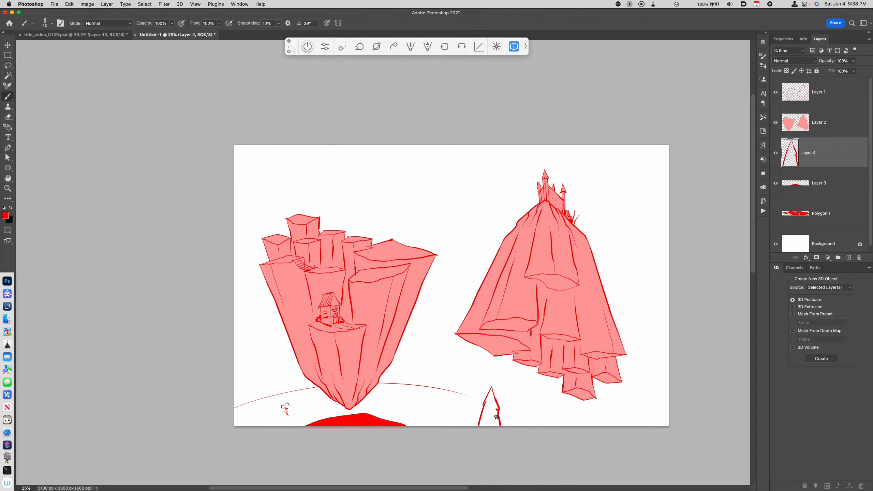
mouse_move(491, 408)
left_mouse_down()
mouse_move(494, 397)
mouse_move(497, 417)
mouse_move(486, 395)
mouse_move(485, 423)
mouse_move(515, 399)
mouse_move(520, 426)
mouse_move(508, 409)
mouse_move(508, 424)
left_mouse_up()
key("g")
left_click(511, 417)
left_click(491, 417)
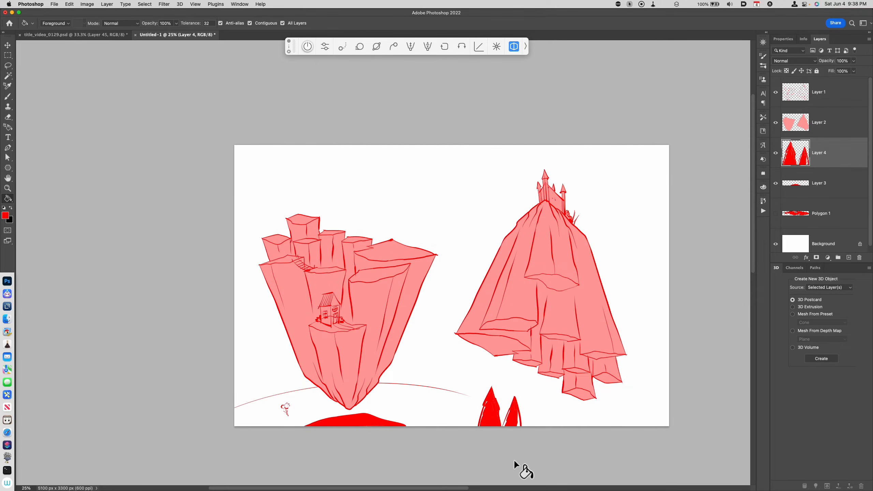
Draw a mountain ridge with an inner contour line to the right of the evergreens, redoing the first attempt
key("b")
mouse_move(521, 414)
left_mouse_down()
mouse_move(567, 406)
mouse_move(619, 426)
left_mouse_up()
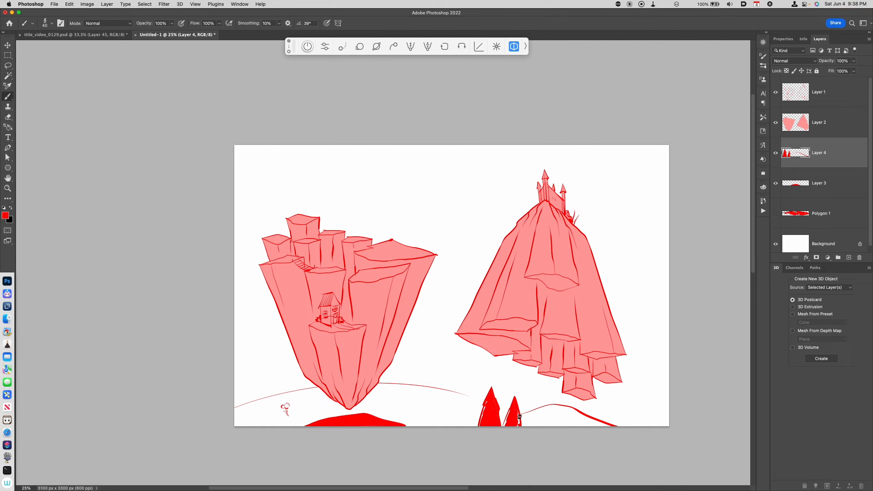
key("super+z")
mouse_move(520, 412)
left_mouse_down()
mouse_move(566, 408)
mouse_move(619, 426)
left_mouse_up()
left_click_drag(544, 410, 603, 425)
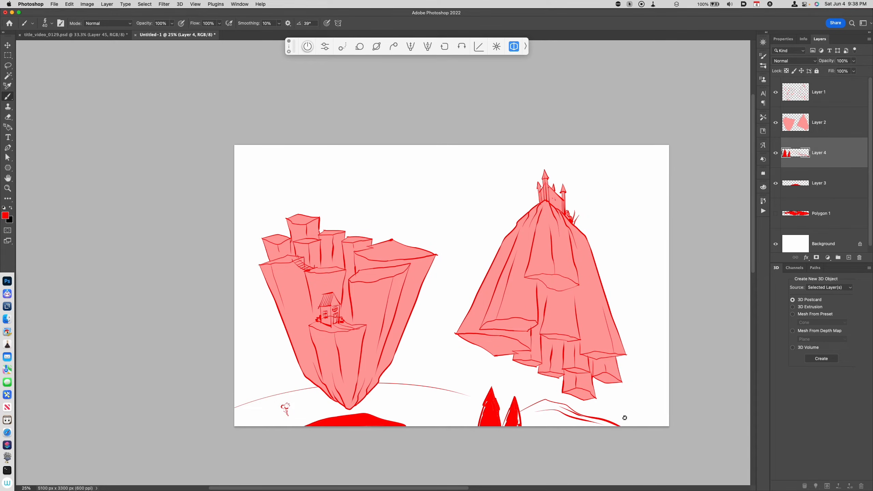
Add a new layer above the Background and fill it with turquoise (H 174, S 63, B 95)
left_click(821, 250)
key("super+alt+shift+n")
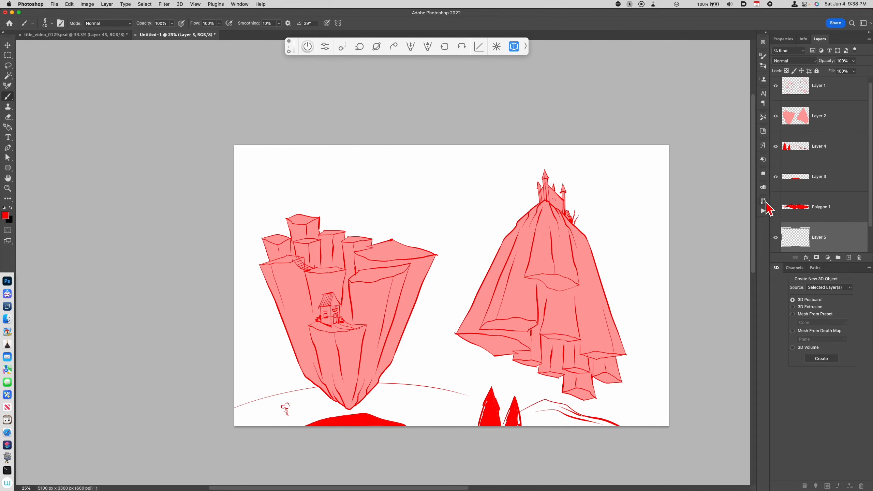
left_click(763, 187)
left_click(691, 251)
left_click(719, 249)
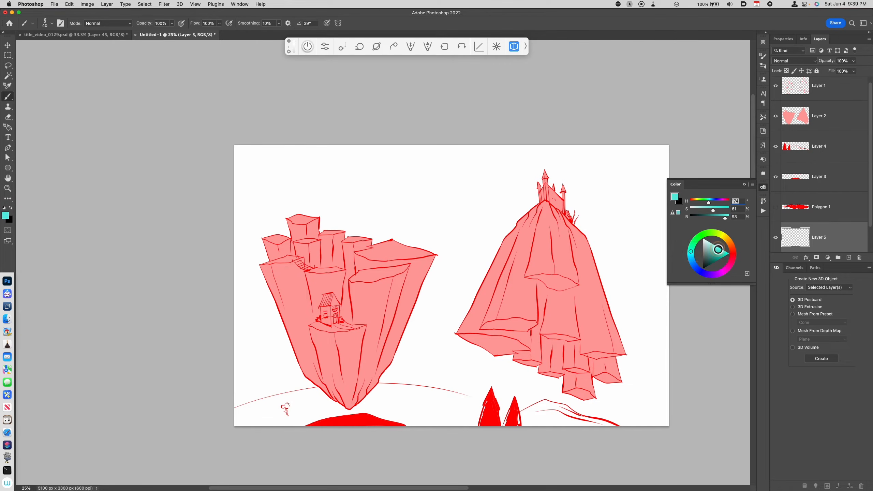
key("alt+BackSpace")
left_click_drag(569, 384, 614, 399)
On a new top layer, lasso a long tapering cloud across the middle of the worms rock, fill it white, and deselect
left_click(847, 97)
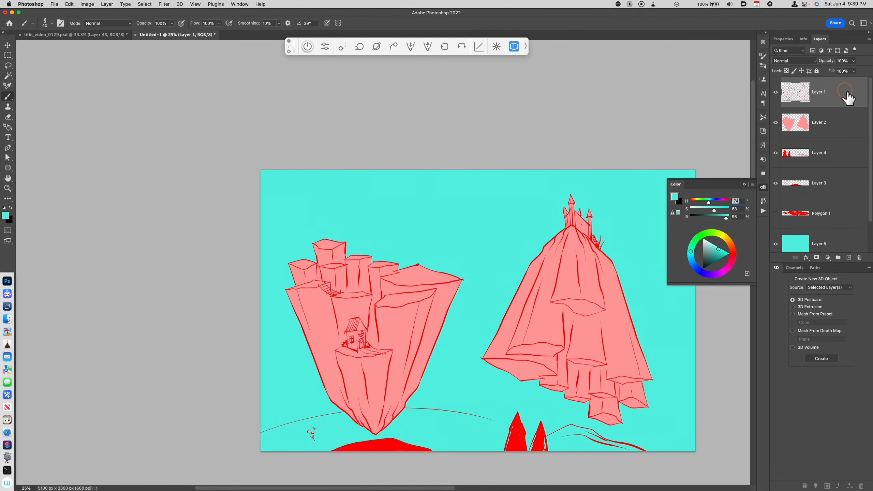
key("alt+shift+super+n")
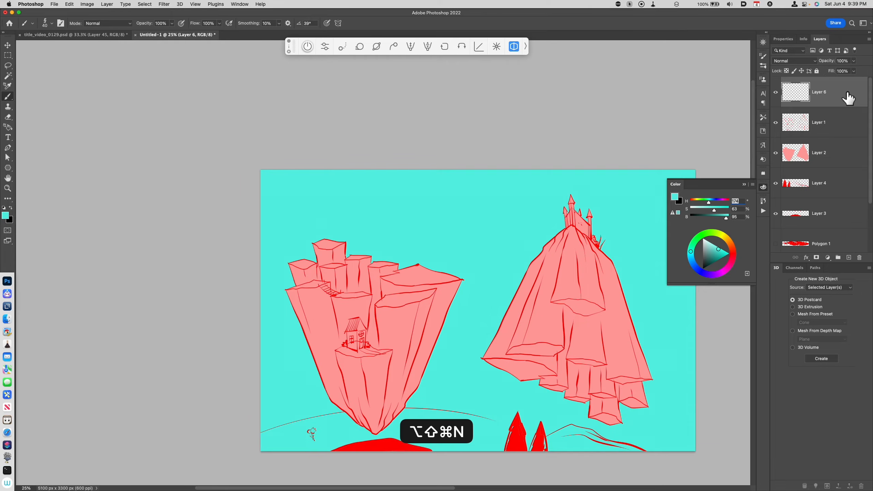
left_click(703, 238)
key("l")
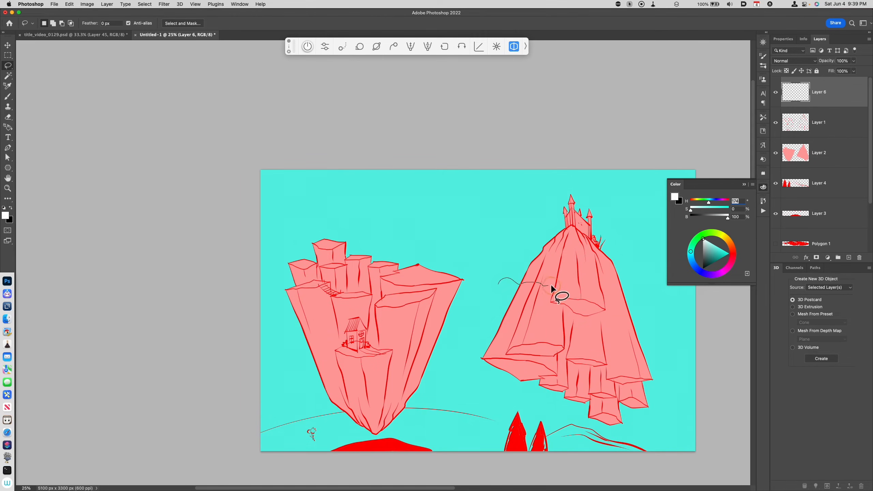
mouse_move(585, 292)
left_mouse_down()
mouse_move(663, 301)
mouse_move(528, 328)
mouse_move(499, 328)
mouse_move(473, 311)
mouse_move(482, 291)
mouse_move(519, 282)
left_mouse_up()
key("alt+BackSpace")
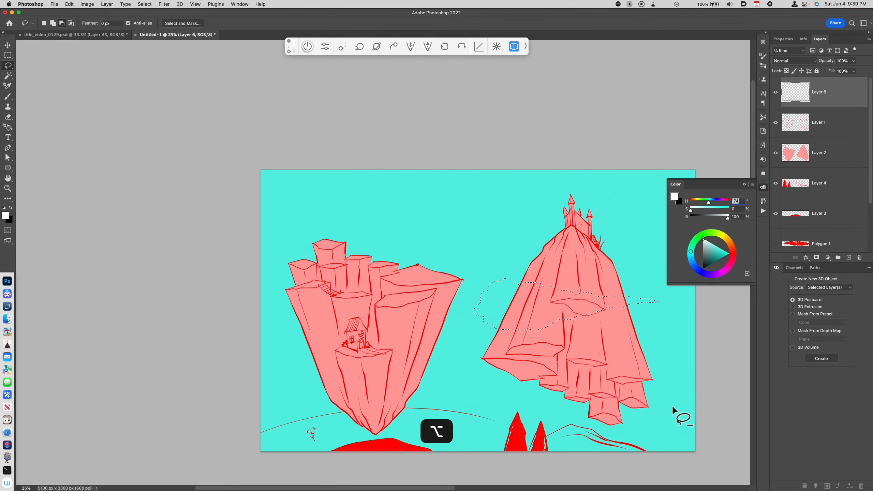
key("super+d")
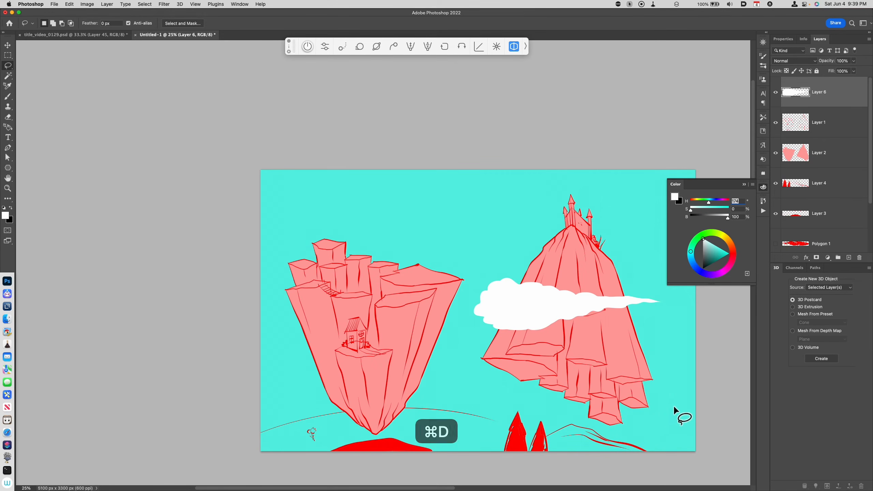
Lasso a second cloud across the lower half of the birds rock, fill it white, and trim its lower edge
mouse_move(299, 385)
left_mouse_down()
mouse_move(392, 347)
mouse_move(433, 376)
mouse_move(426, 388)
mouse_move(292, 385)
left_mouse_up()
key("alt+BackSpace")
key("super+d")
left_click_drag(300, 384, 292, 390)
key("super+x")
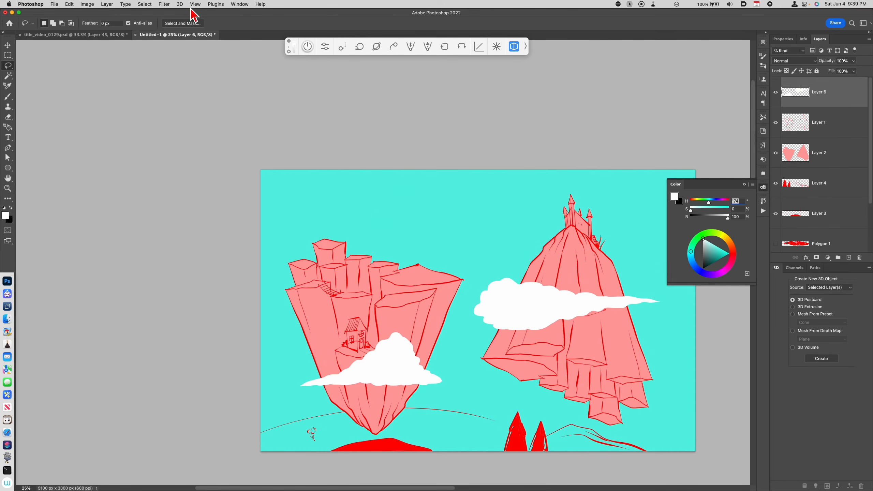
Soften both white clouds with a Gaussian Blur of 41.6 pixels radius
left_click(165, 4)
left_click(201, 97)
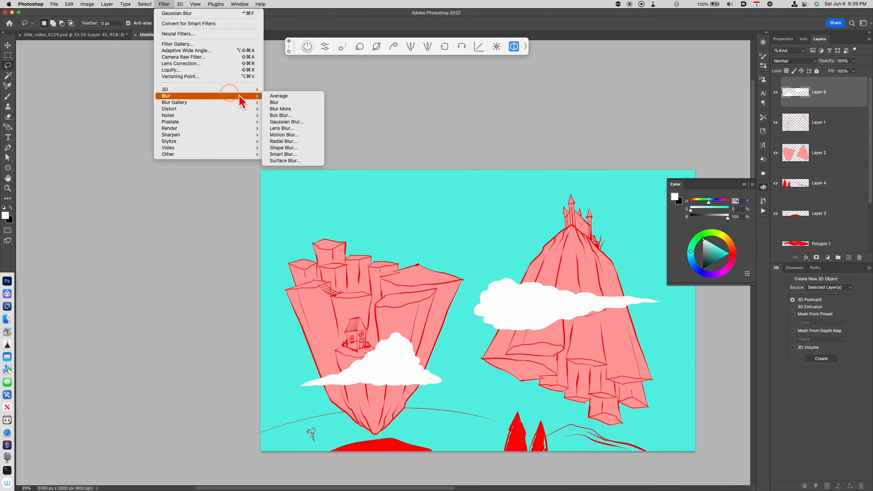
left_click(296, 122)
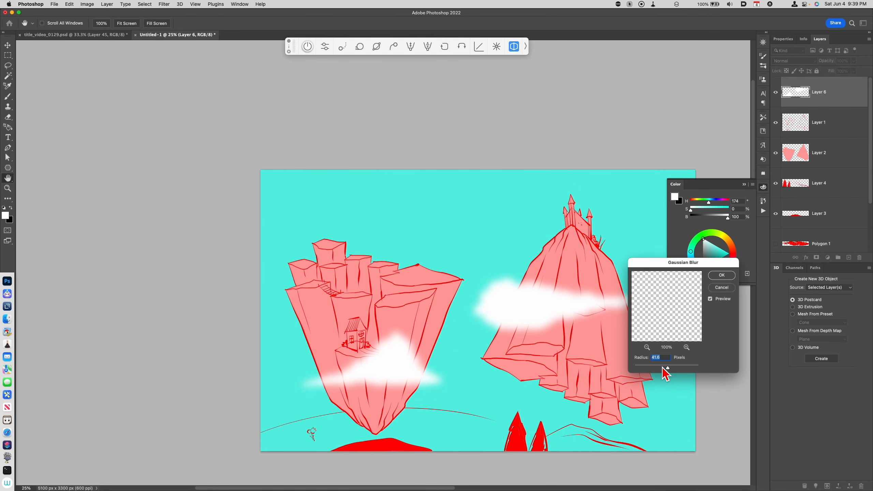
left_click(724, 275)
key("l")
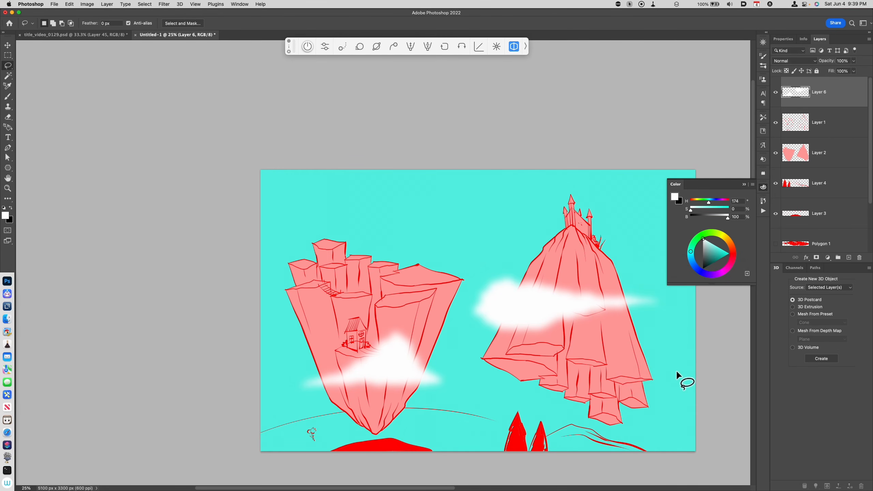
key("super+minus")
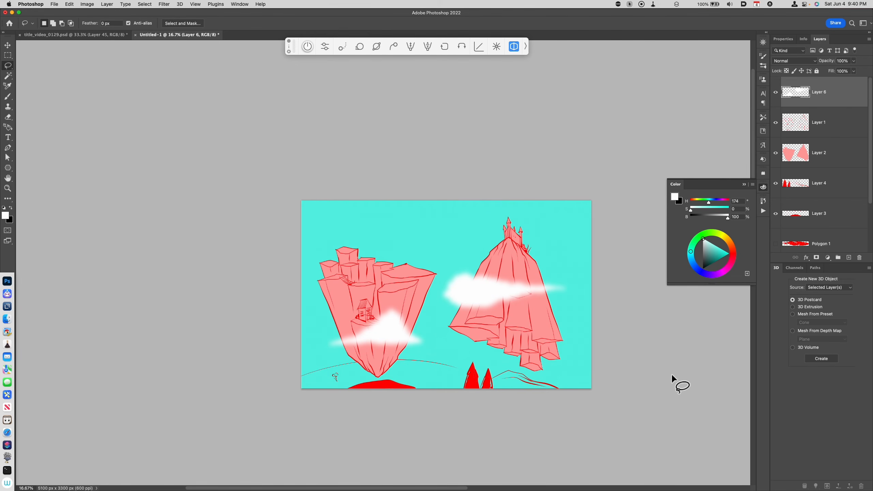
key("super+equal")
mouse_move(614, 359)
left_mouse_down()
mouse_move(548, 352)
mouse_move(503, 282)
left_mouse_up()
key("super+equal")
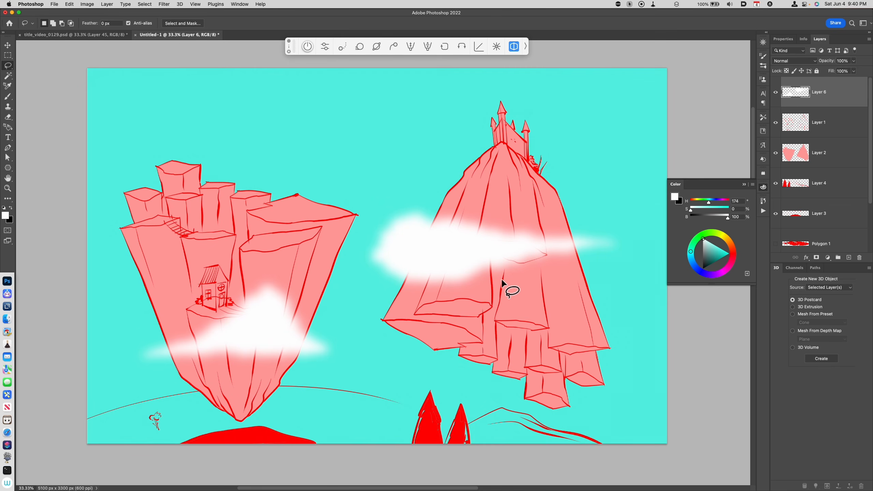